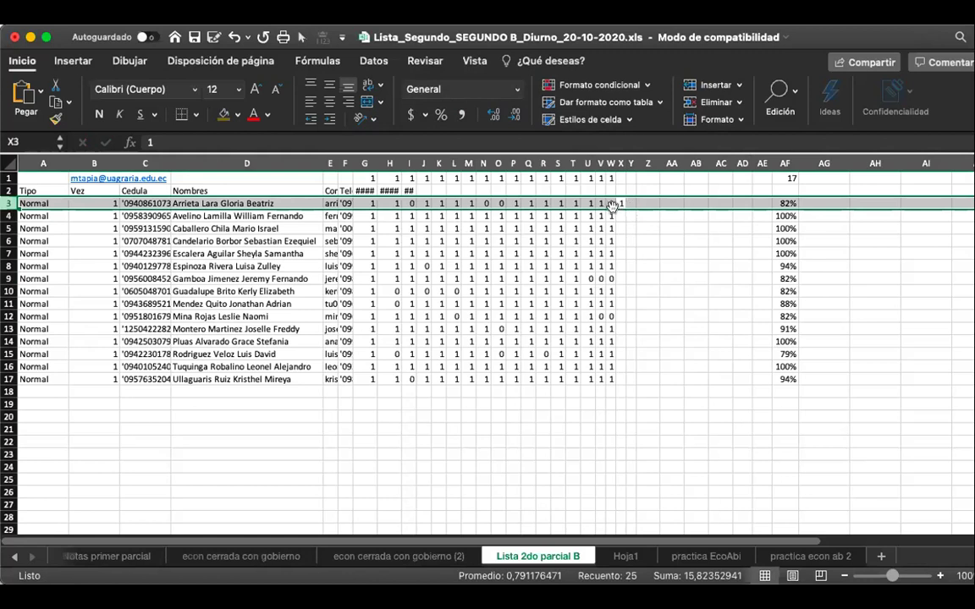
Step: Enter 0 as the attendance mark for the first two students in cells X3 and X4
left_click(616, 205)
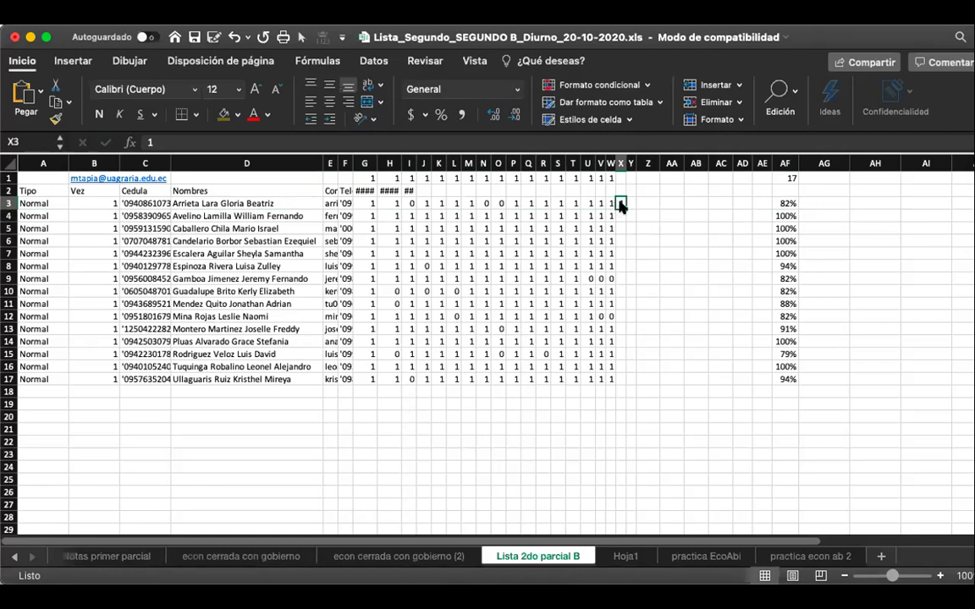
type("0")
key("Return")
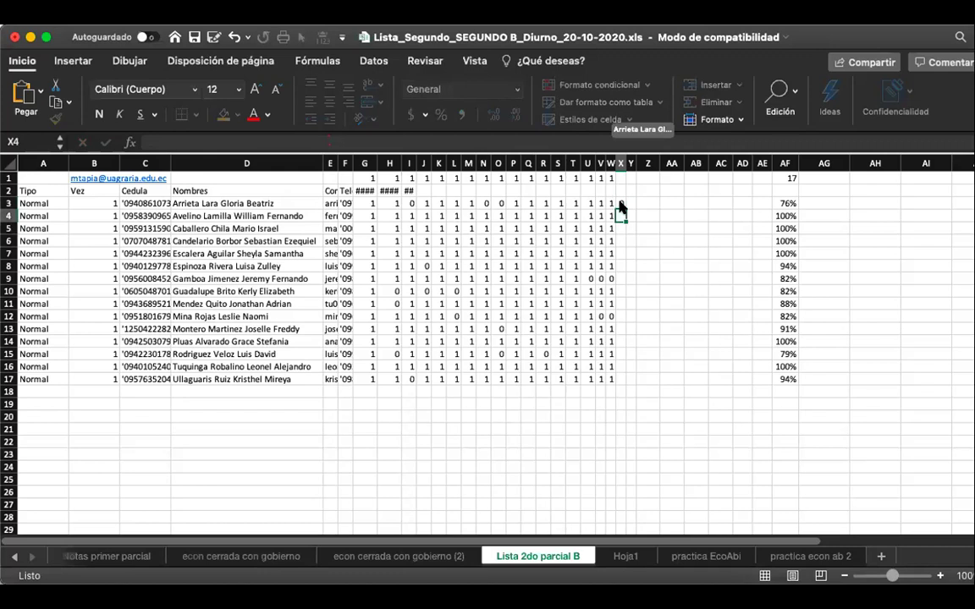
key("shift+space")
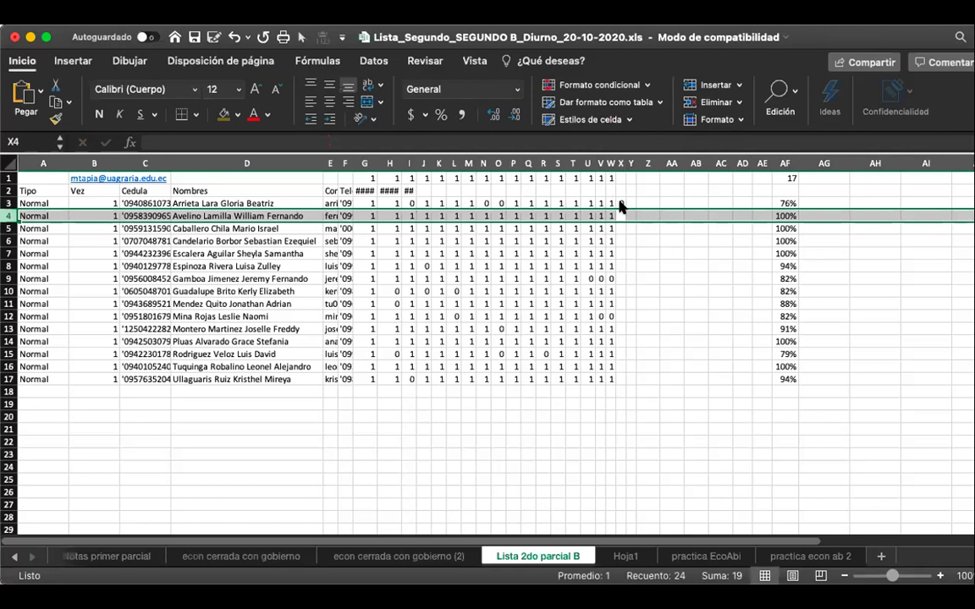
type("0")
key("Return")
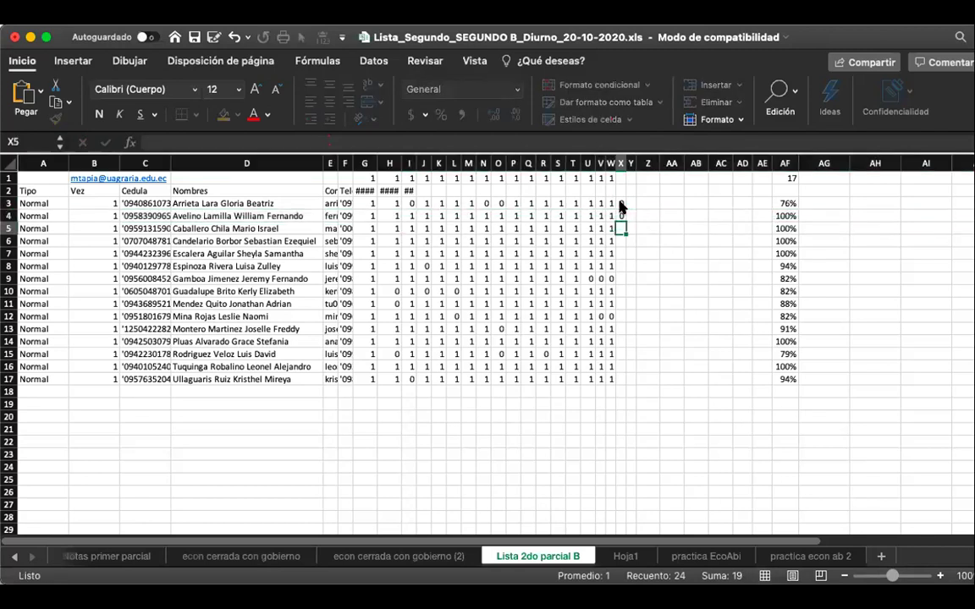
key("shift+space")
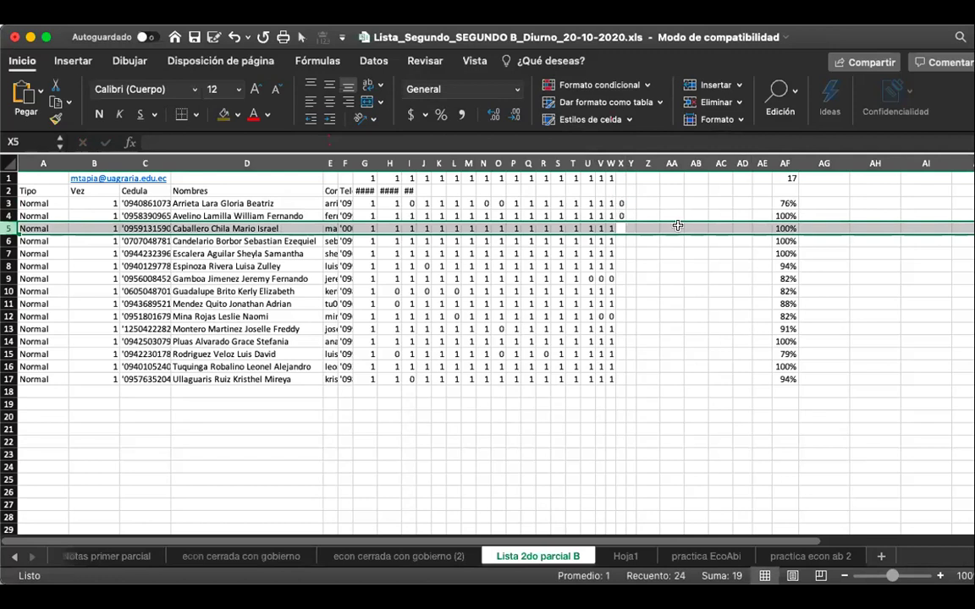
left_click(620, 229)
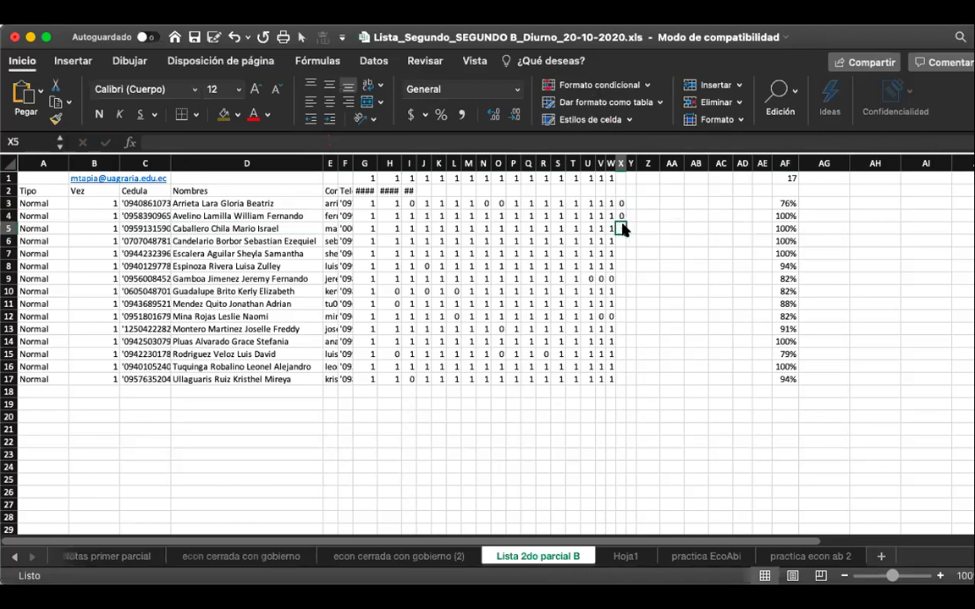
key("shift+space")
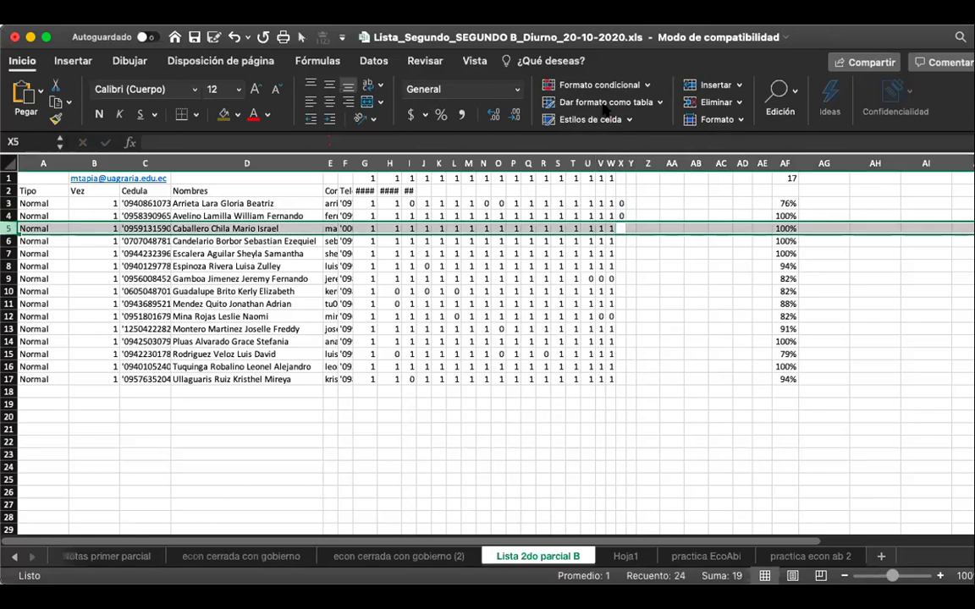
left_click(621, 228)
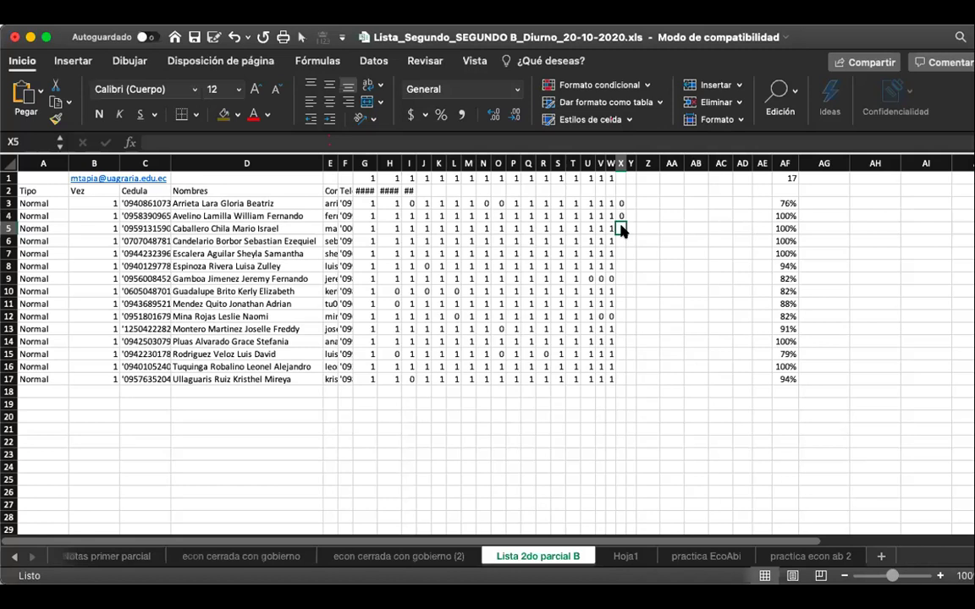
Step: Set the attendance marks of the first three students, cells X3, X4 and X5, to 1
key("Up")
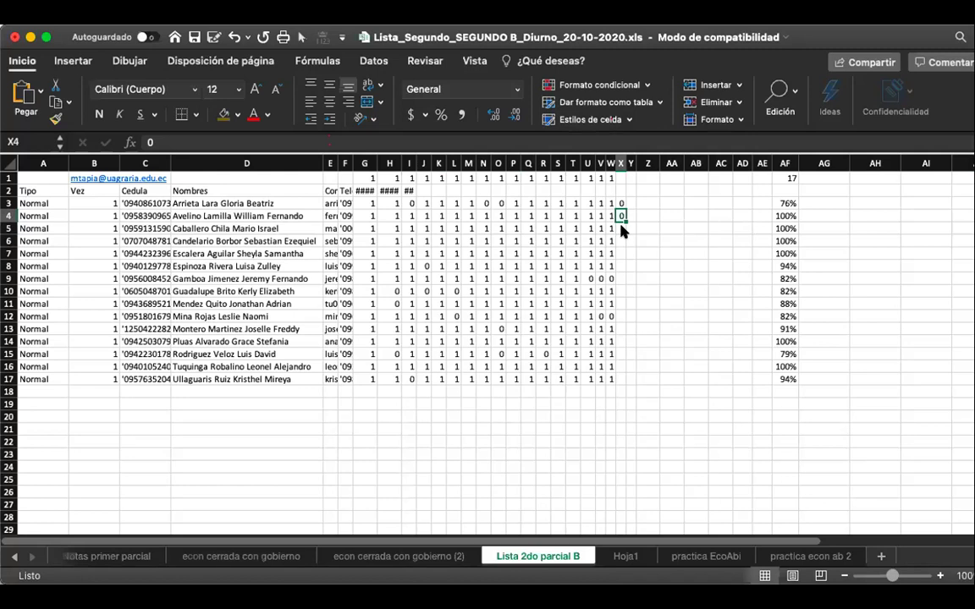
type("1")
key("Return")
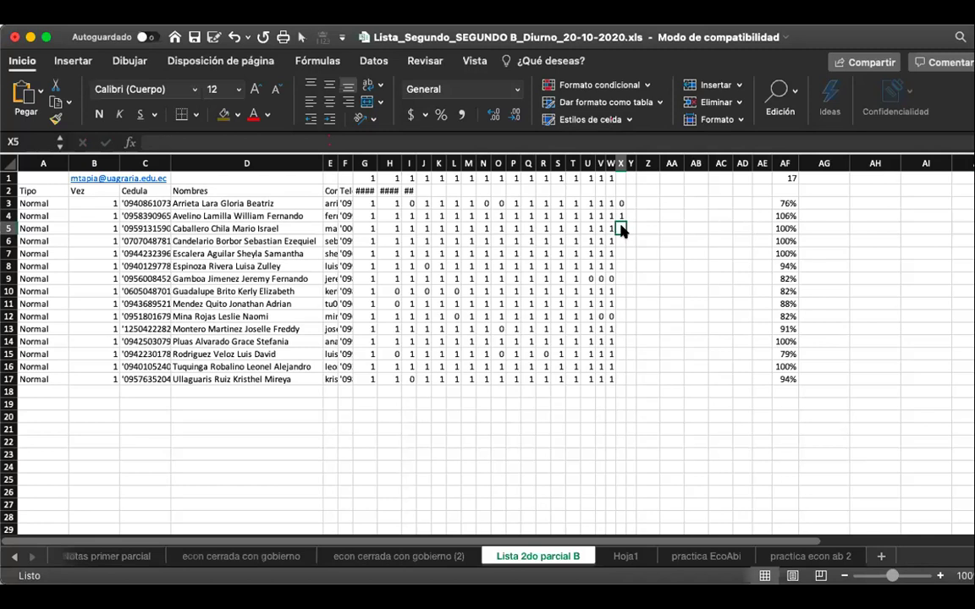
key("shift+space")
type("1")
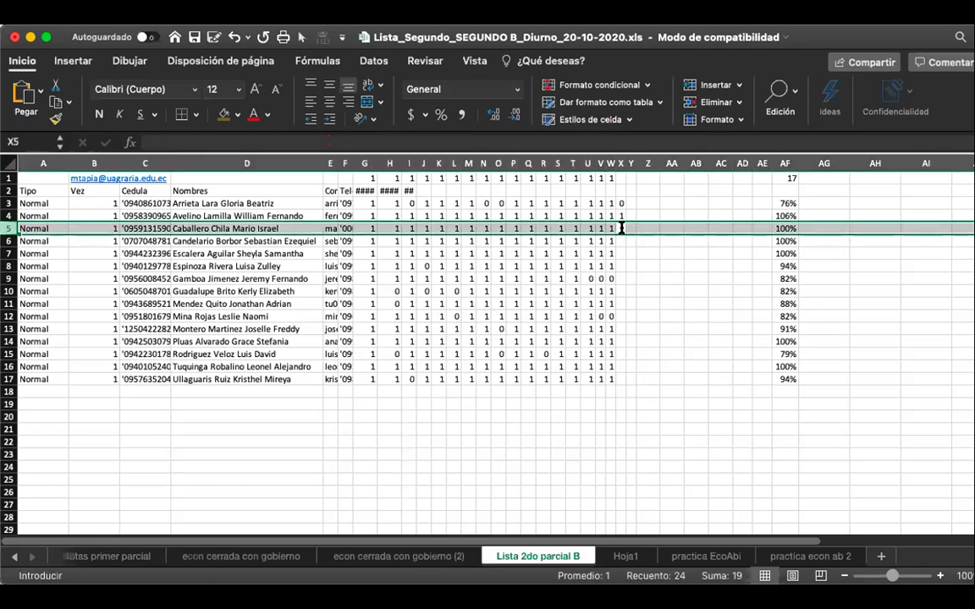
key("Up")
key("Up")
type("1")
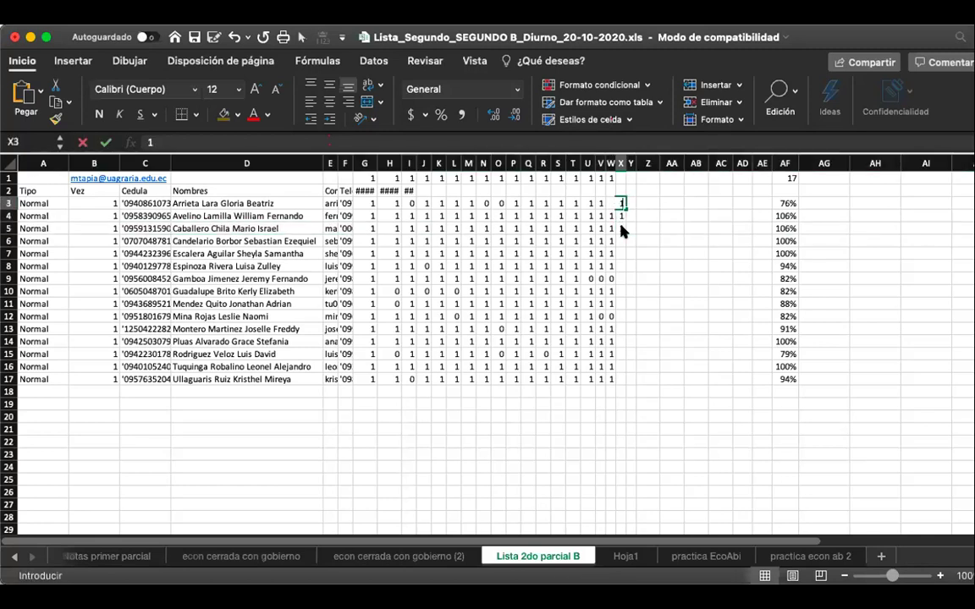
key("Return")
key("Return")
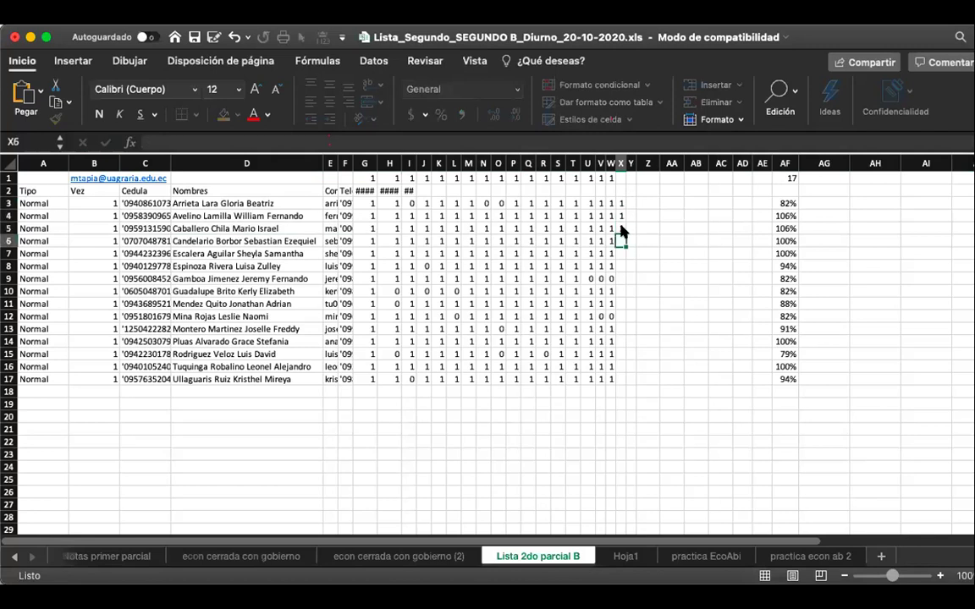
key("Return")
Step: Enter 1 in cell X1 to count the new class session in column X
key("shift+space")
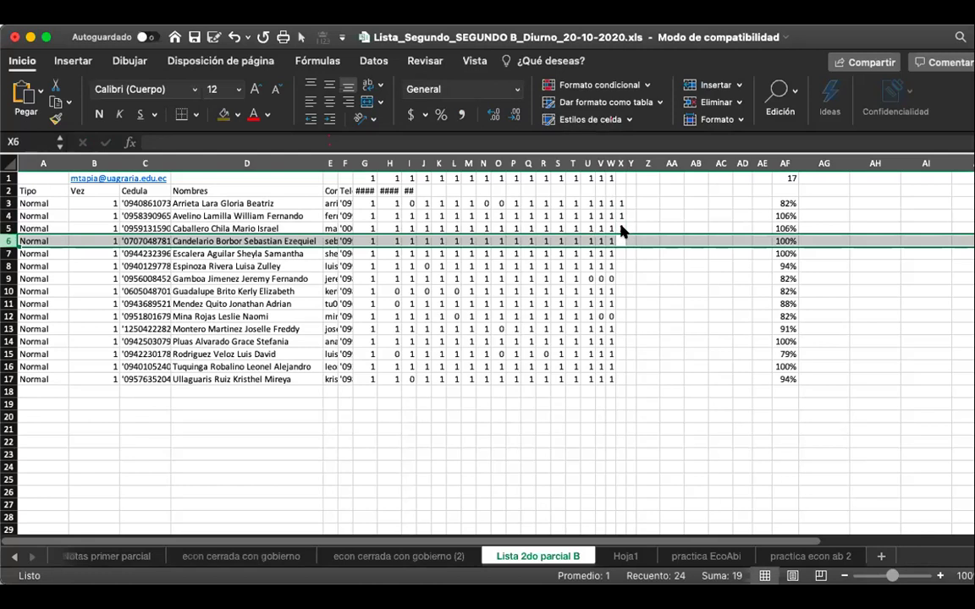
key("Up")
key("Up")
key("Up")
key("Up")
key("Up")
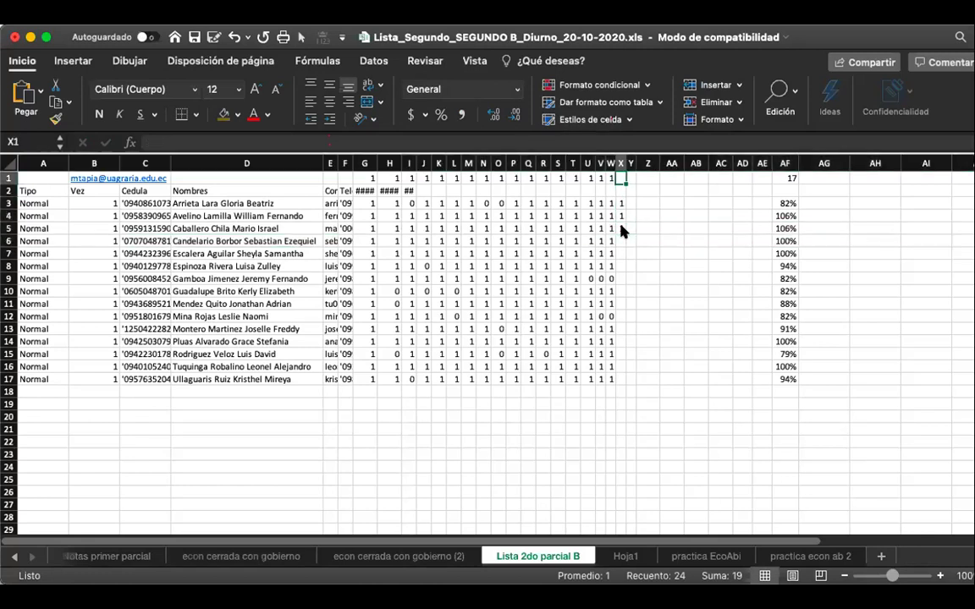
type("1")
key("Return")
Step: Mark the students in rows 6 and 7 present by entering 1 in cells X6 and X7
key("Return")
key("Return")
key("Return")
key("Return")
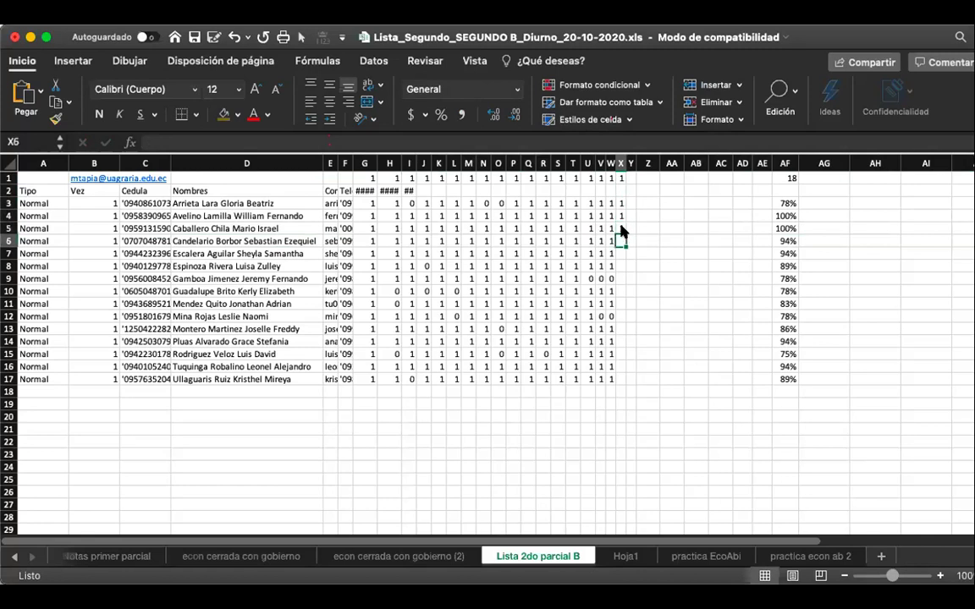
key("shift+space")
type("1")
key("Down")
key("shift+space")
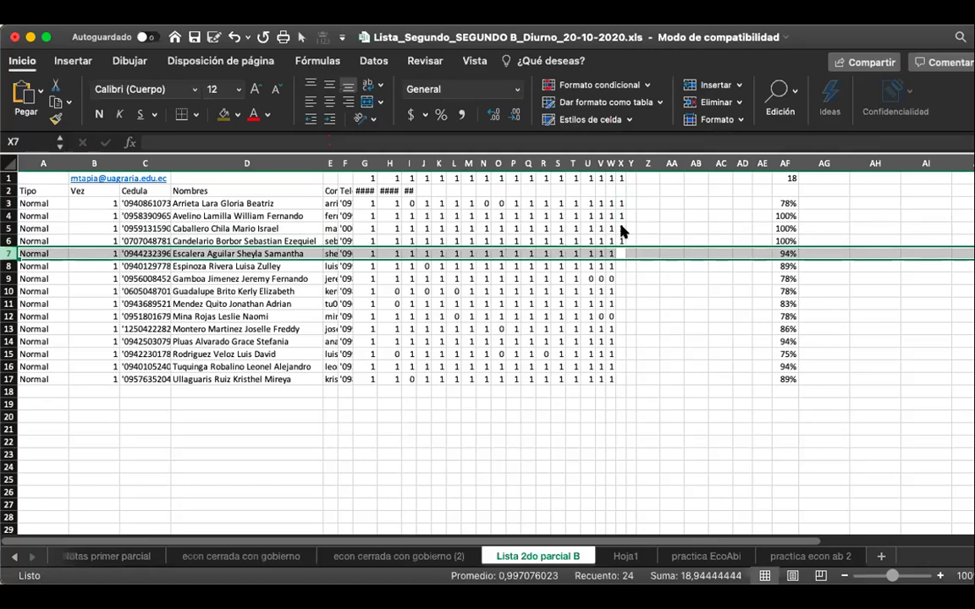
type("1")
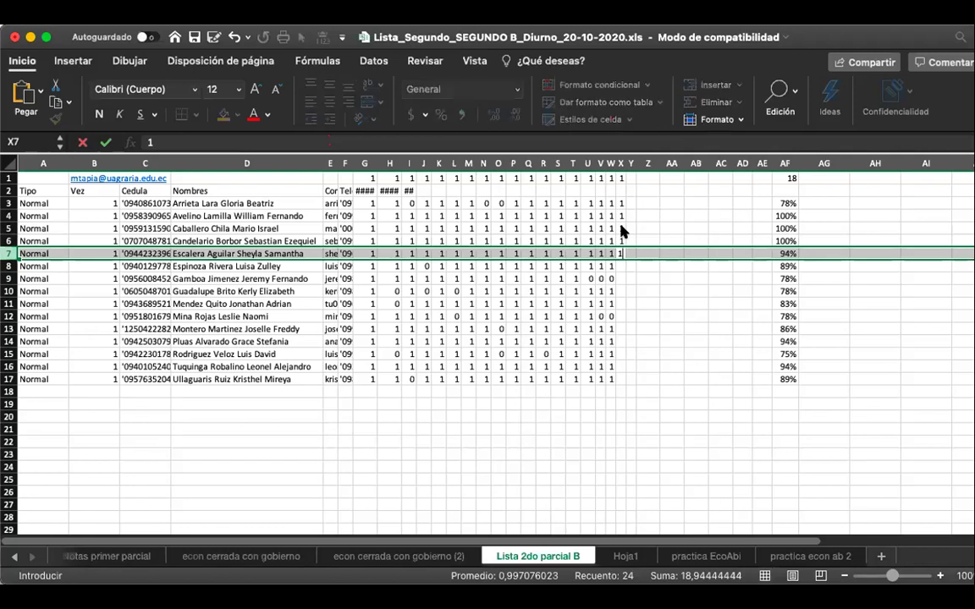
key("Down")
Step: Mark the students in rows 8 and 9 present by entering 1 in cells X8 and X9
key("shift+space")
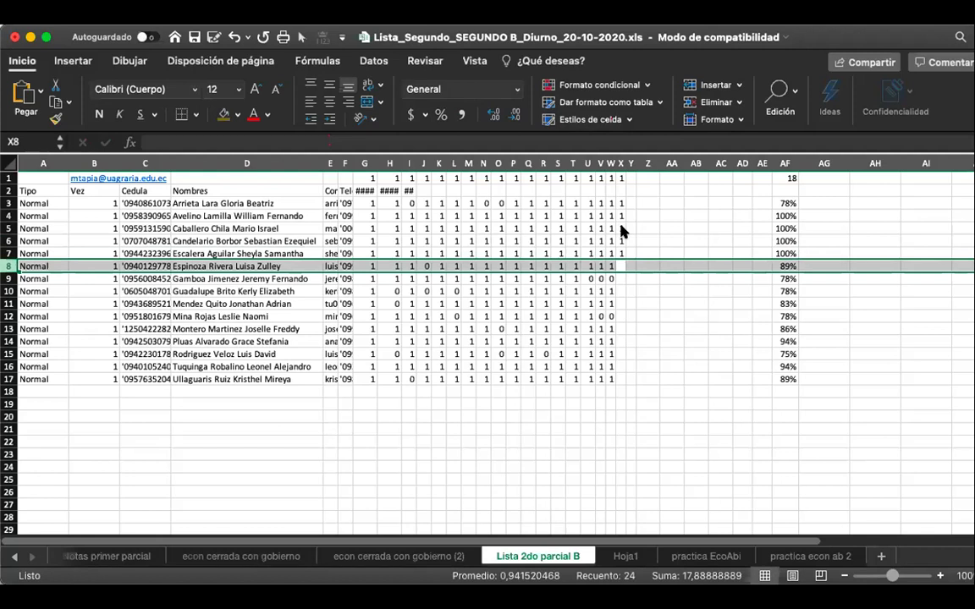
type("1")
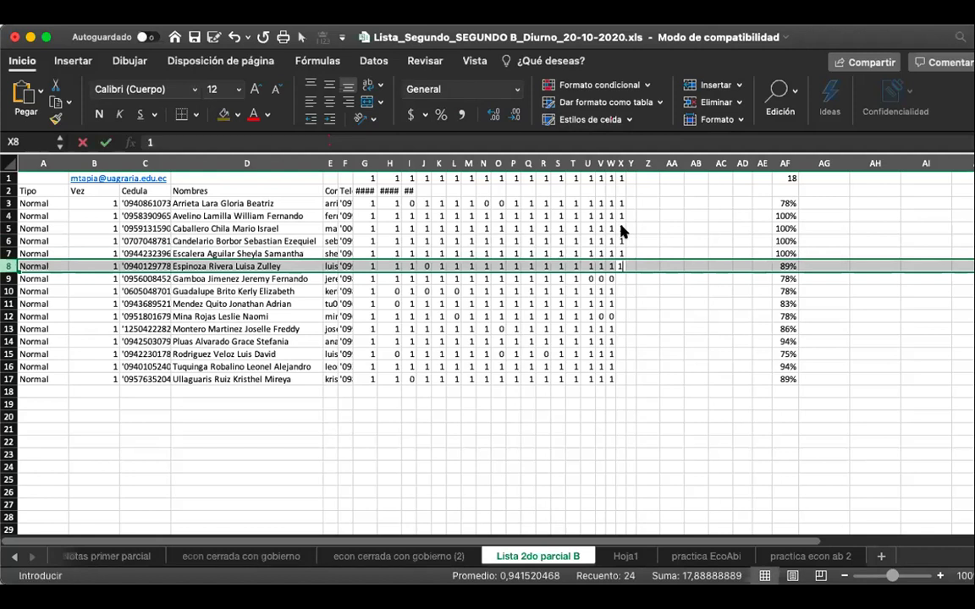
key("Down")
key("shift+space")
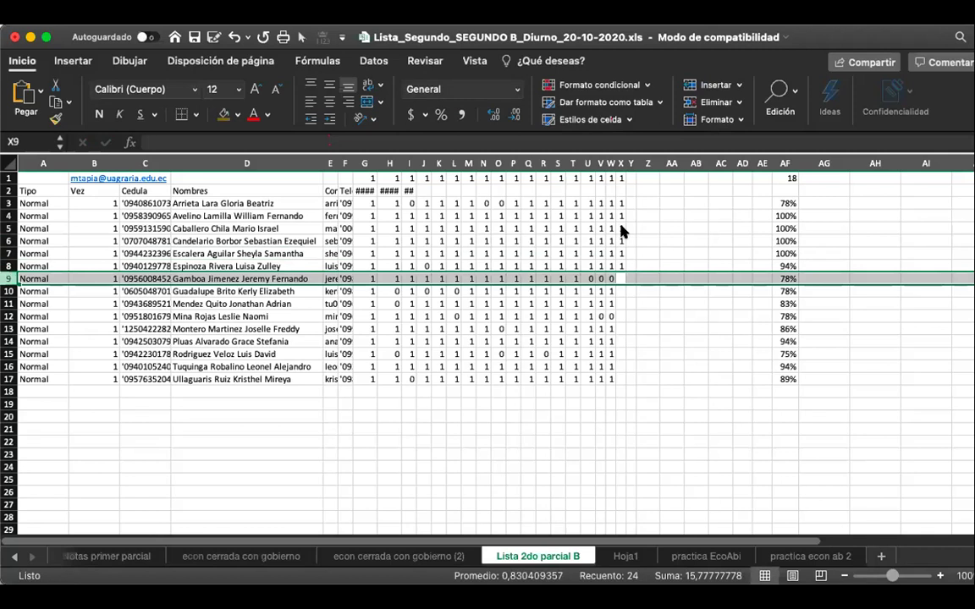
type("1")
key("Down")
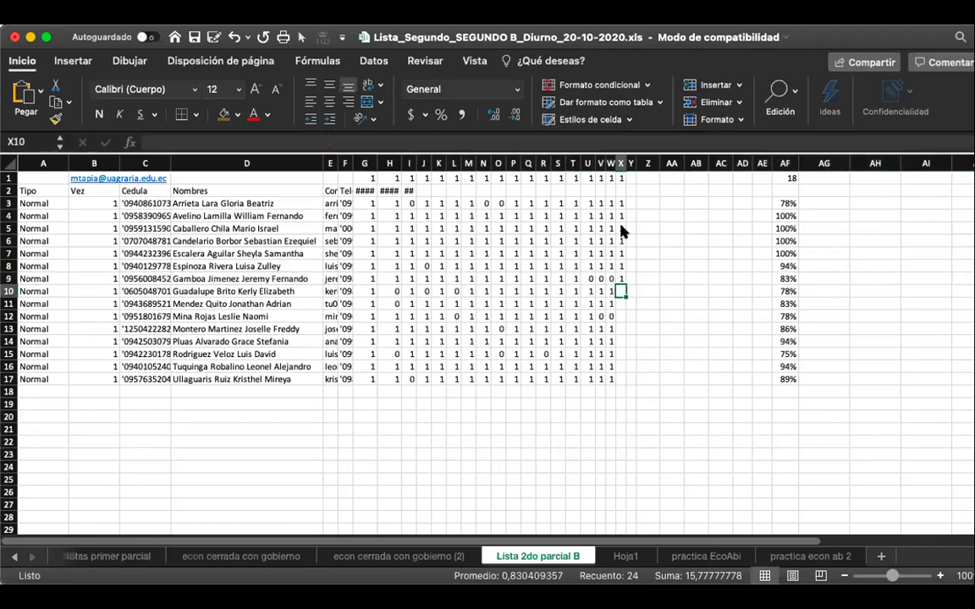
Step: Mark the students in rows 10 and 11 present by entering 1 in cells X10 and X11
key("shift+space")
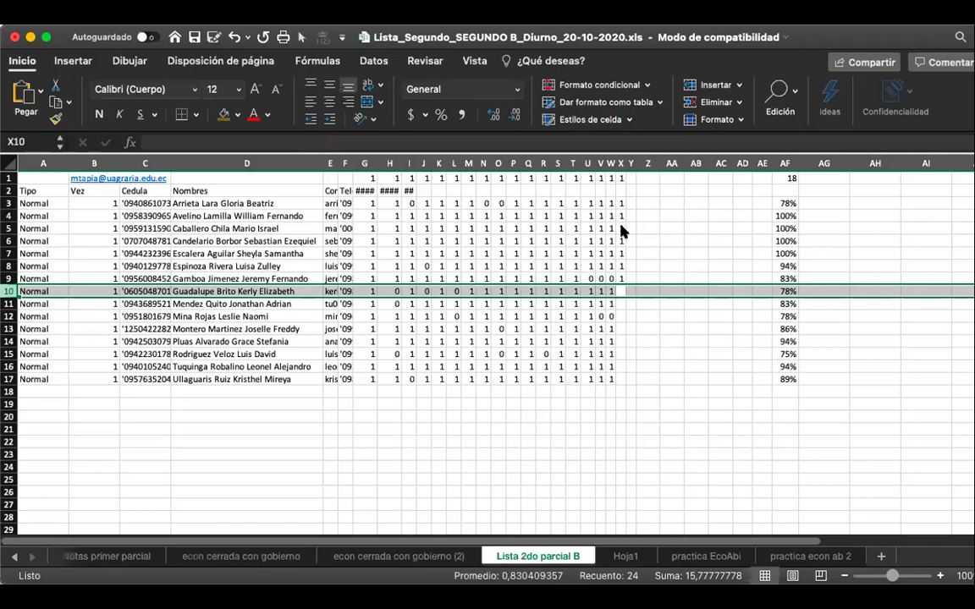
type("1")
key("Down")
key("shift+space")
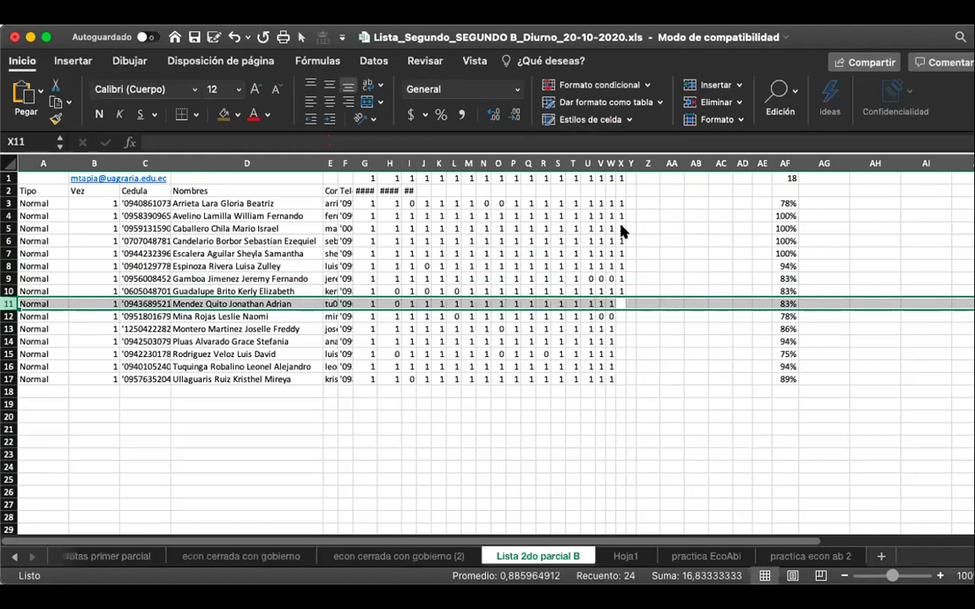
type("1")
key("Down")
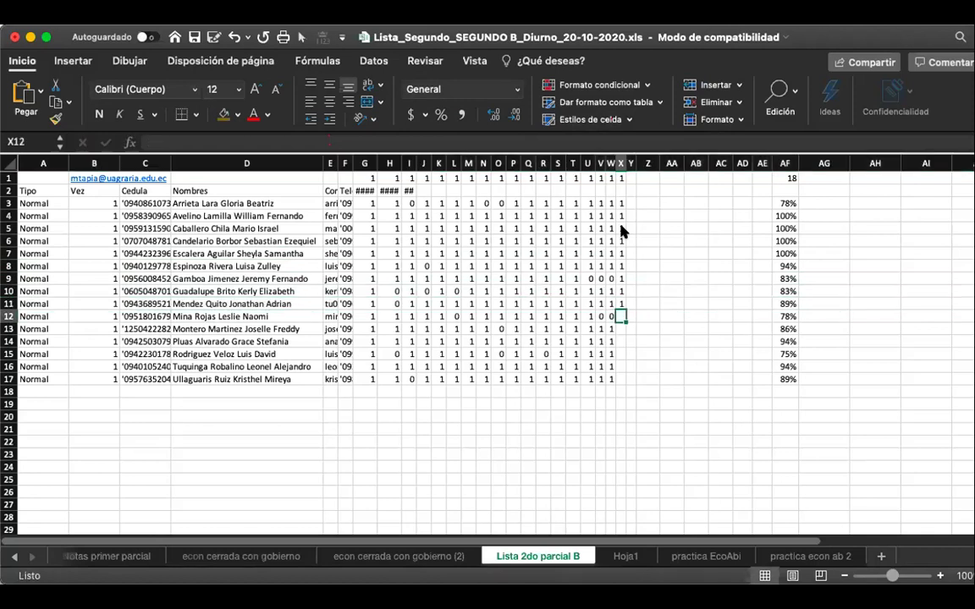
Step: Mark the students in rows 12 and 13 present by entering 1 in cells X12 and X13
key("shift+space")
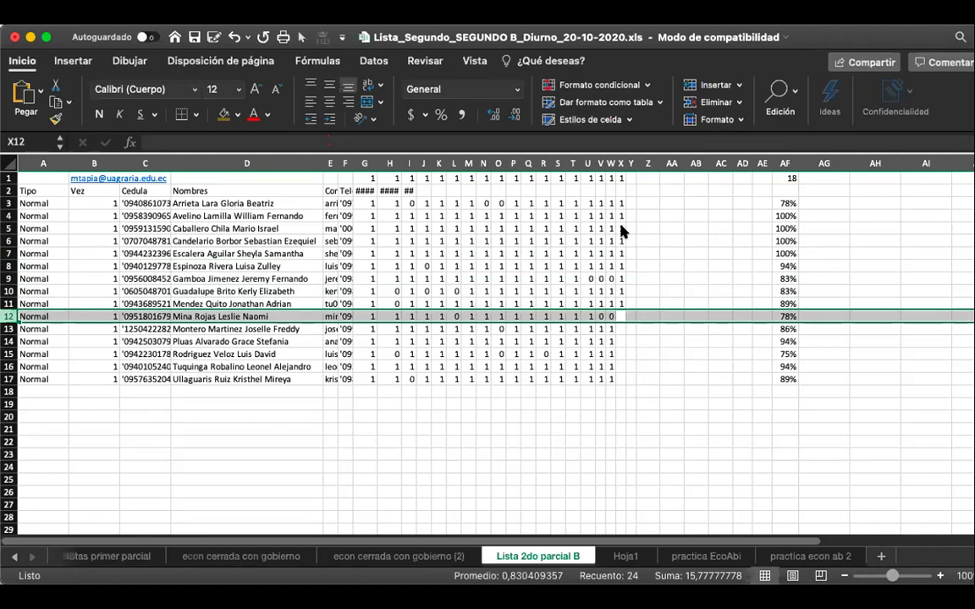
type("1")
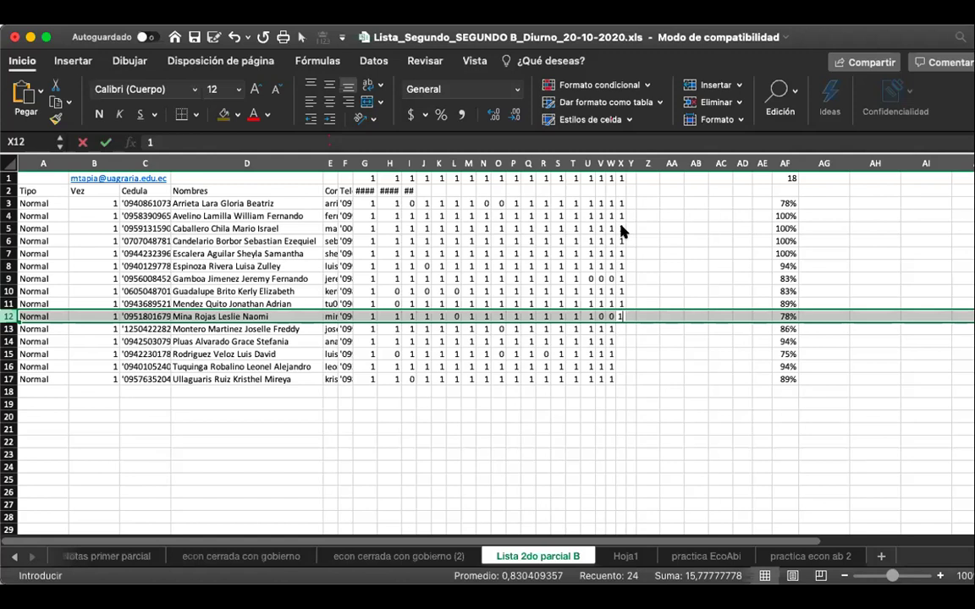
key("Down")
key("shift+space")
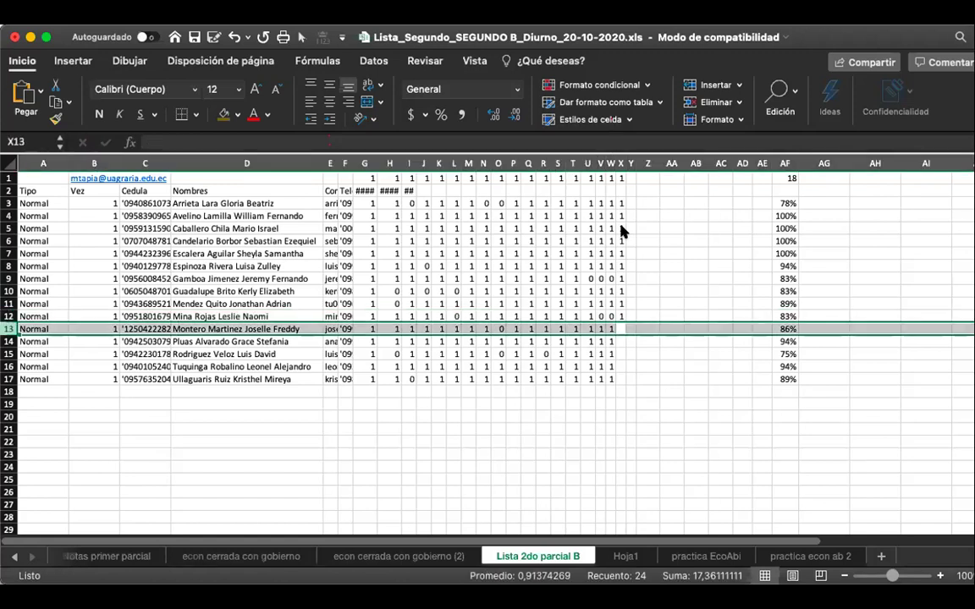
key("Down")
key("Up")
key("shift+space")
type("1")
key("Down")
Step: Mark the students in rows 14 and 15 present by entering 1 in cells X14 and X15
key("shift+space")
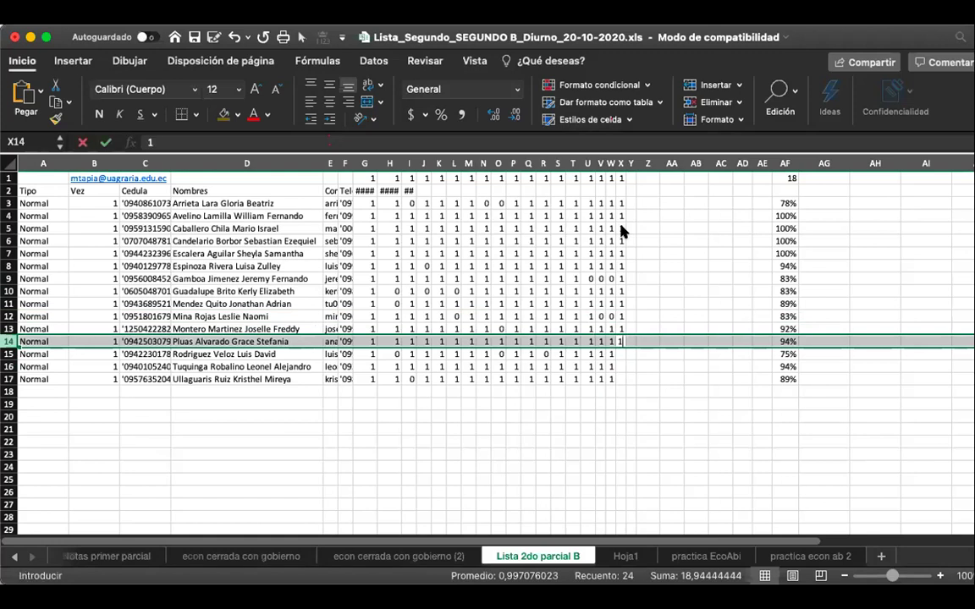
type("1")
key("Down")
key("shift+space")
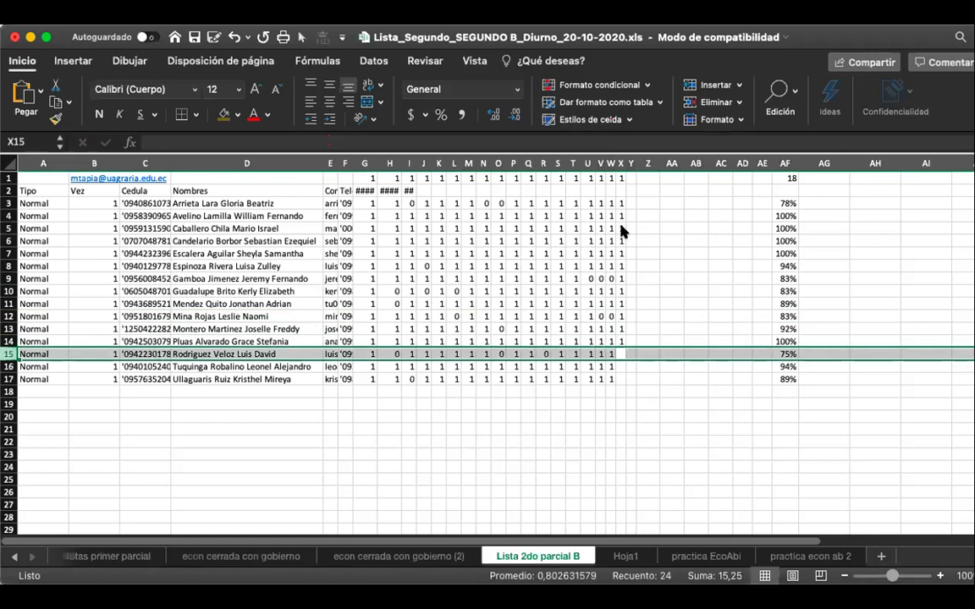
type("1")
key("Down")
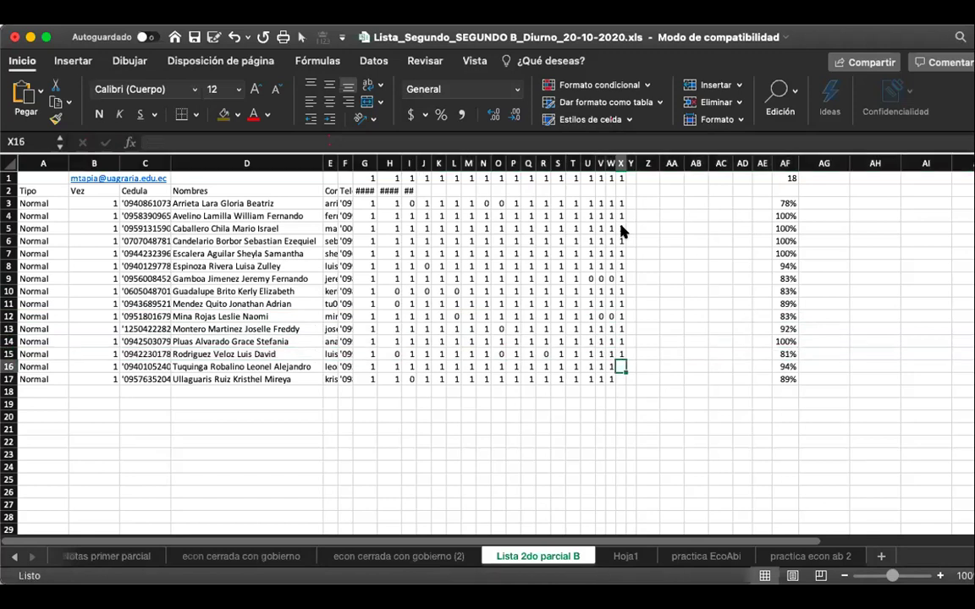
Step: Mark the student in row 16 present by entering 1 in cell X16
key("shift+space")
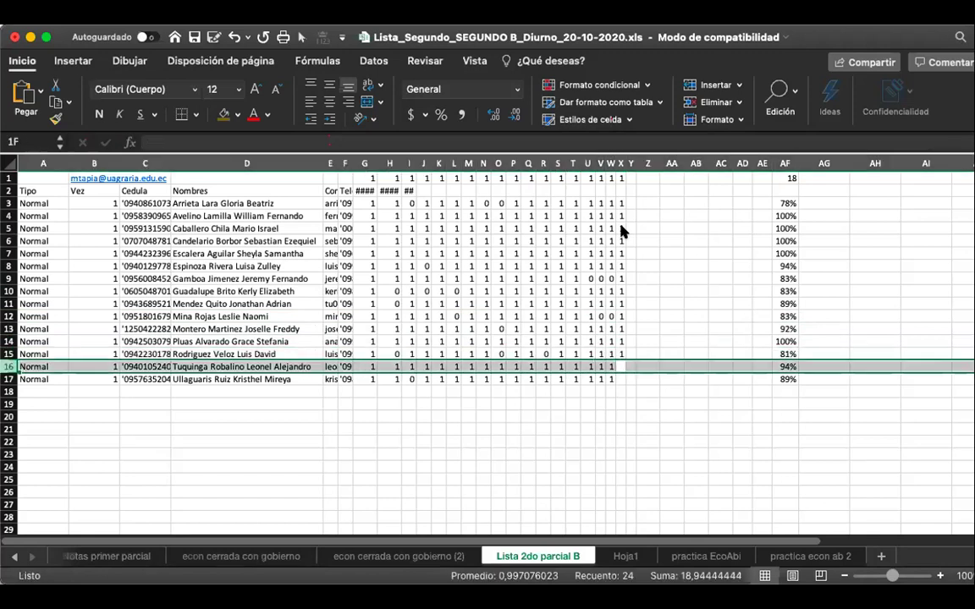
type("1")
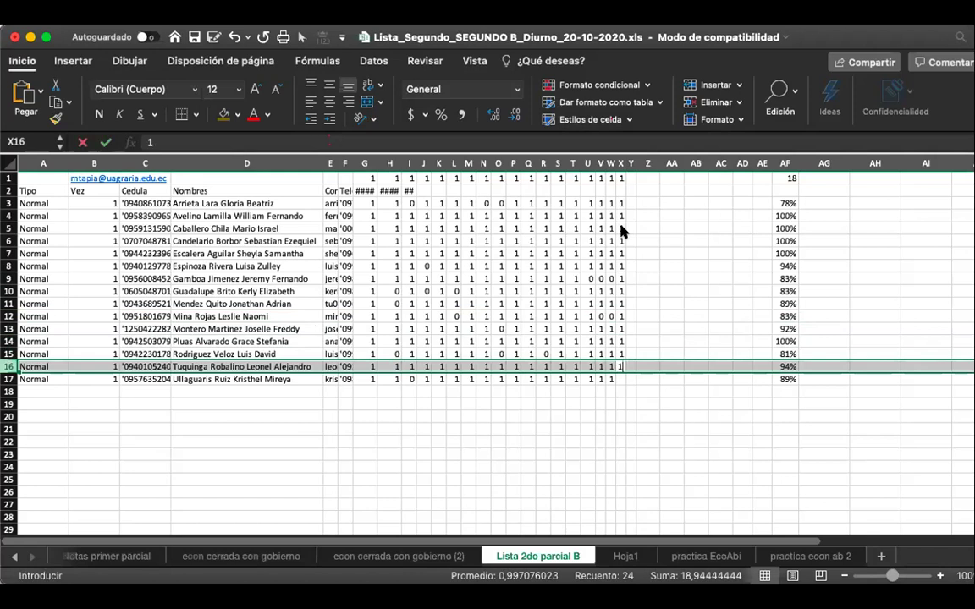
key("Return")
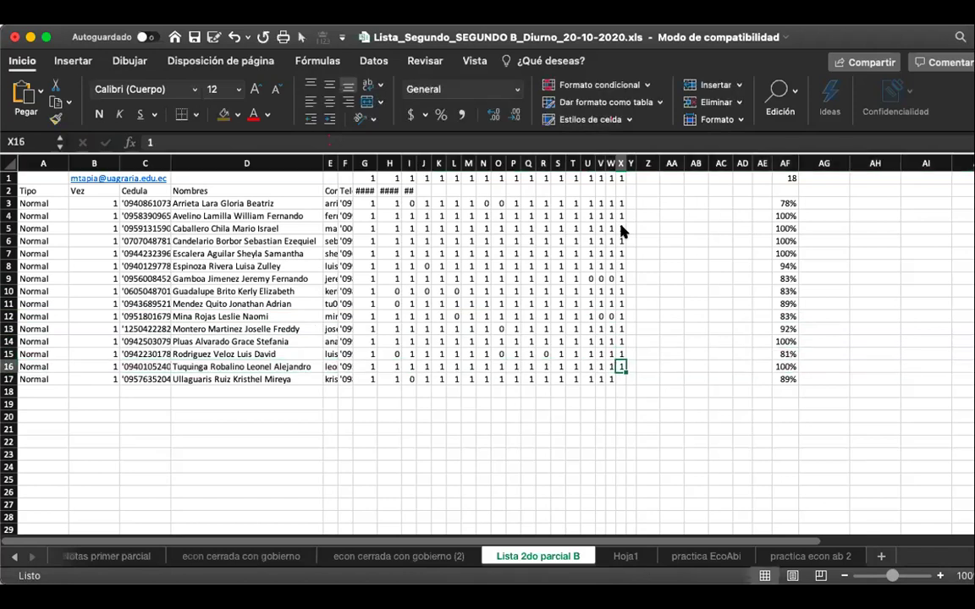
key("shift+space")
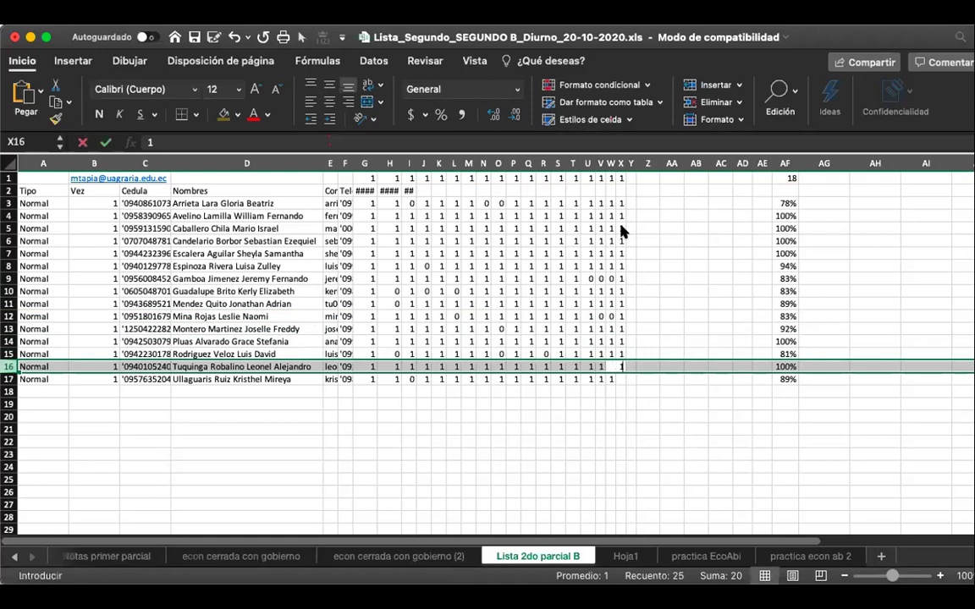
Step: Mark the student in row 17 present by entering 1 in cell X17
key("Down")
key("shift+space")
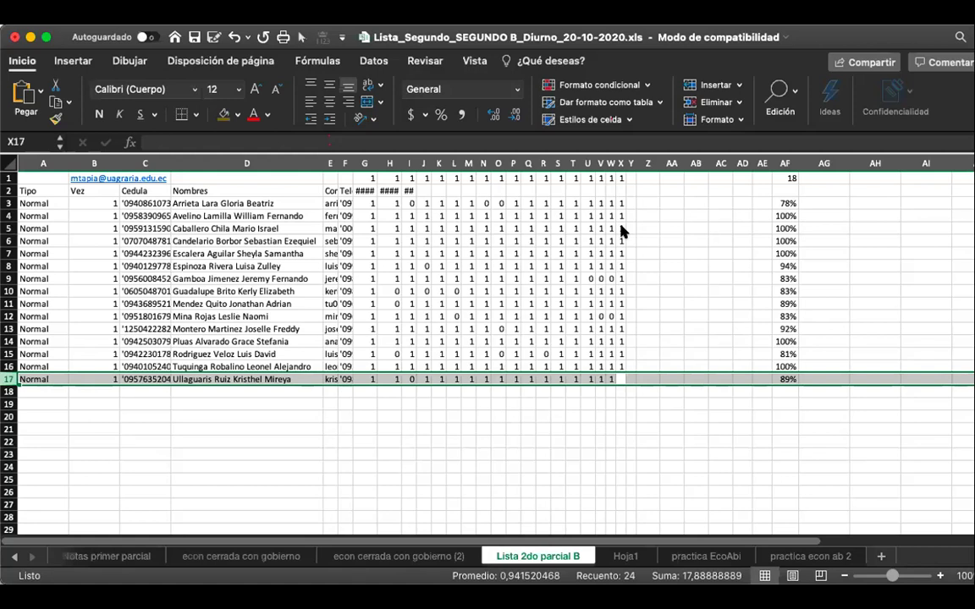
type("1")
key("Down")
Step: Save the attendance workbook, keeping the Excel 97-2004 (.xls) format
key("Up")
key("Up")
key("Up")
key("Up")
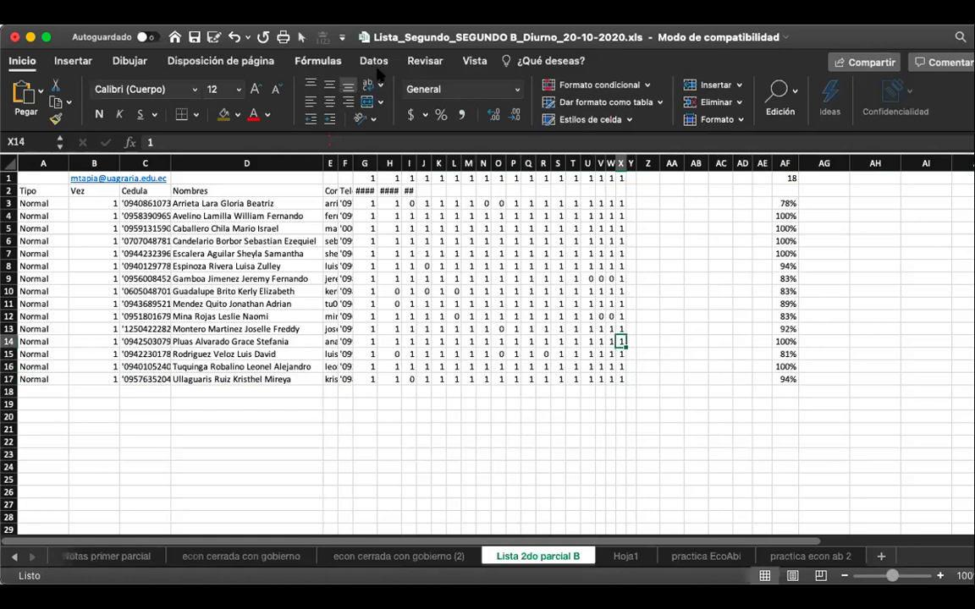
left_click(195, 39)
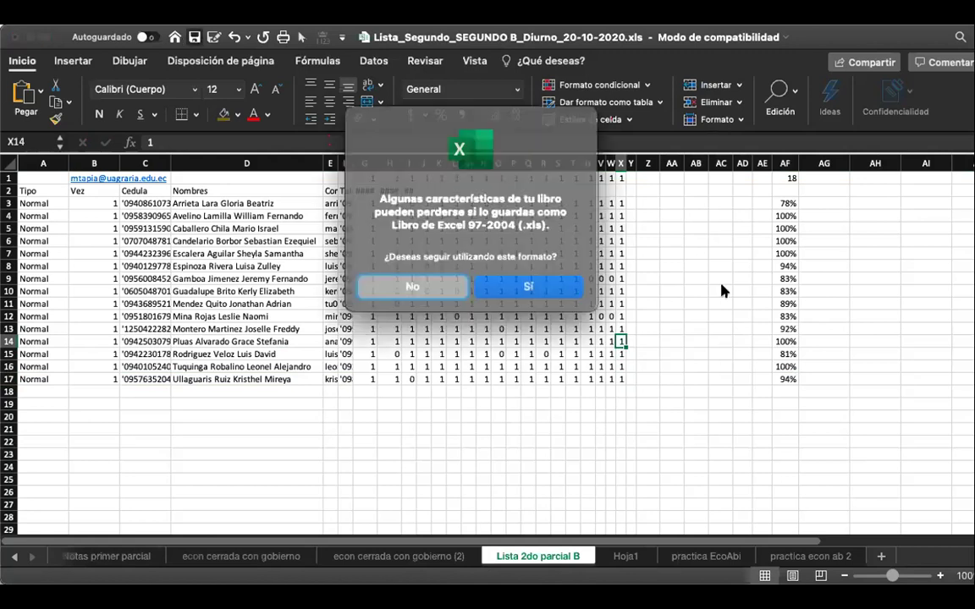
left_click(533, 286)
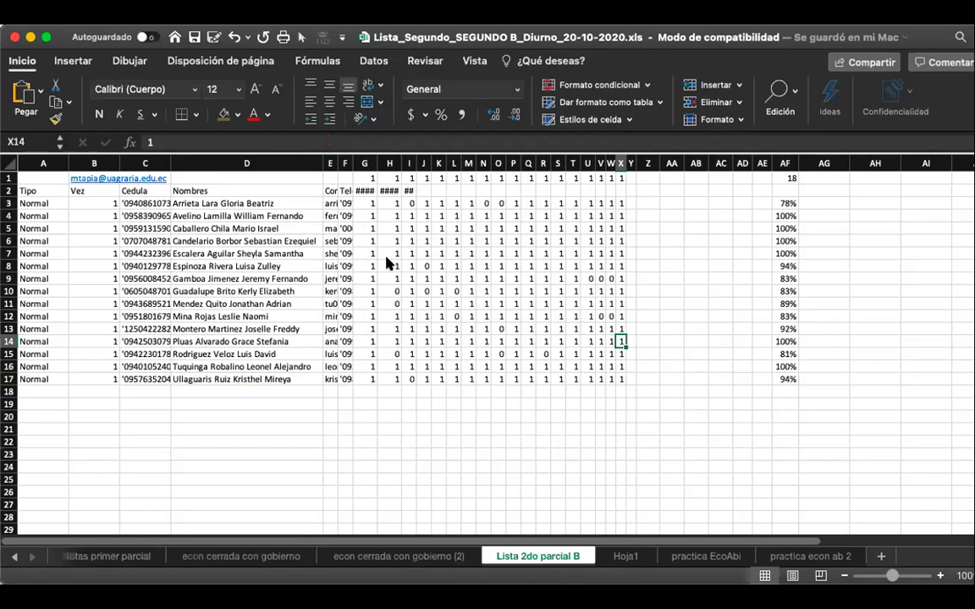
Step: Switch to the Edmodo class page in the browser and read the full instructions of PM CUM A, Tarea 1, Resolución del examen
key("super+Tab")
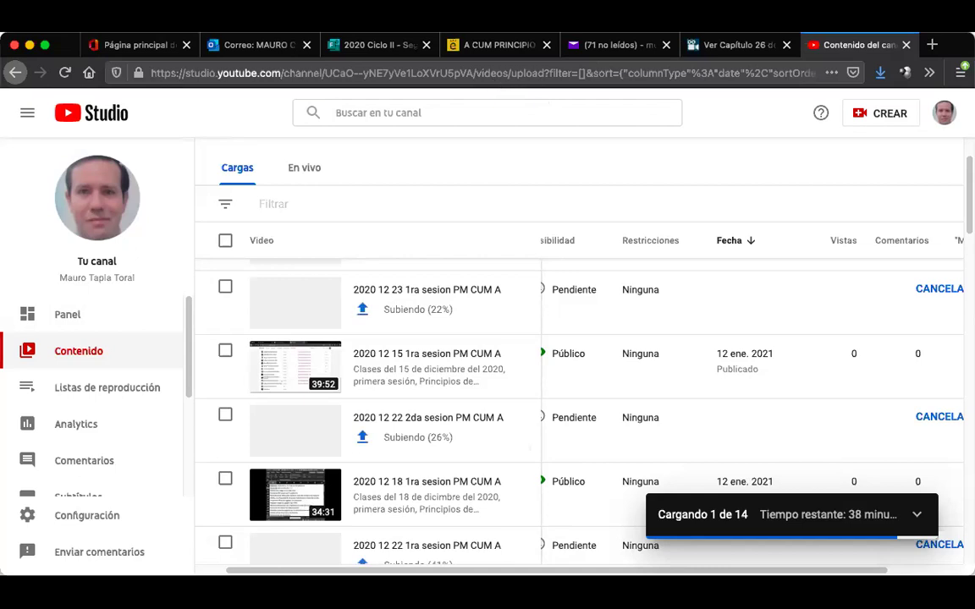
left_click(484, 49)
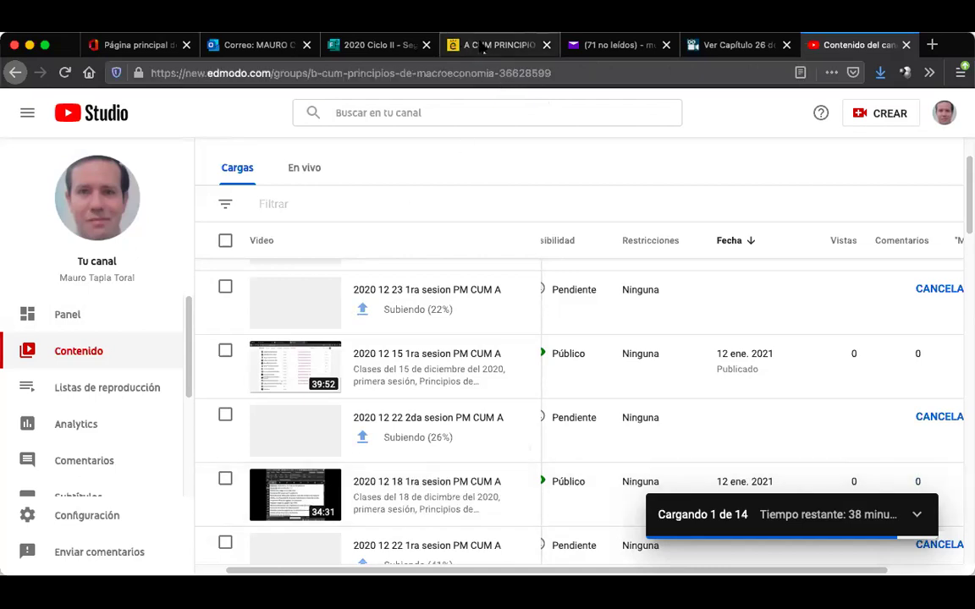
scroll(376, 291, "down", 5)
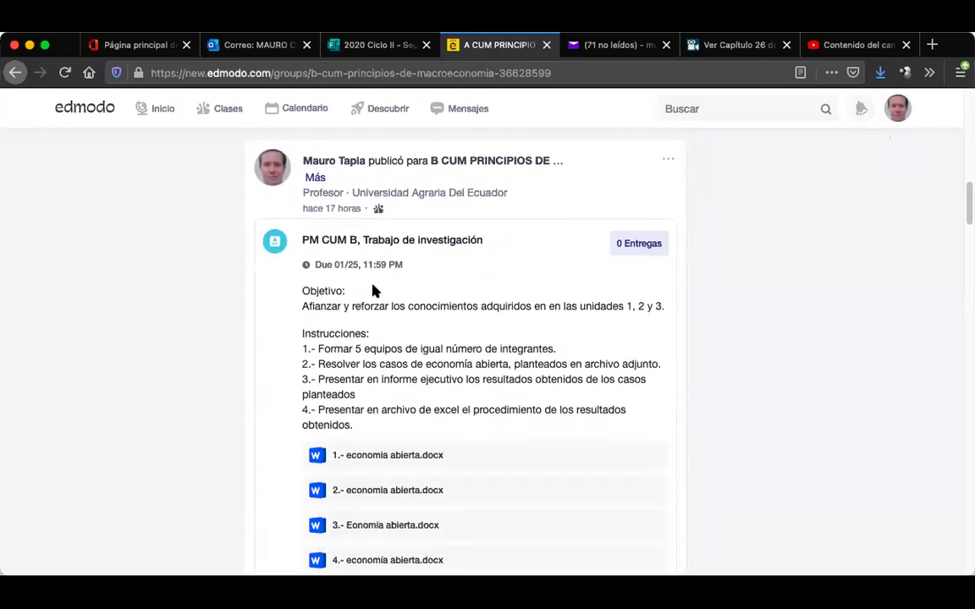
scroll(376, 291, "down", 5)
scroll(376, 293, "down", 5)
scroll(372, 289, "down", 1)
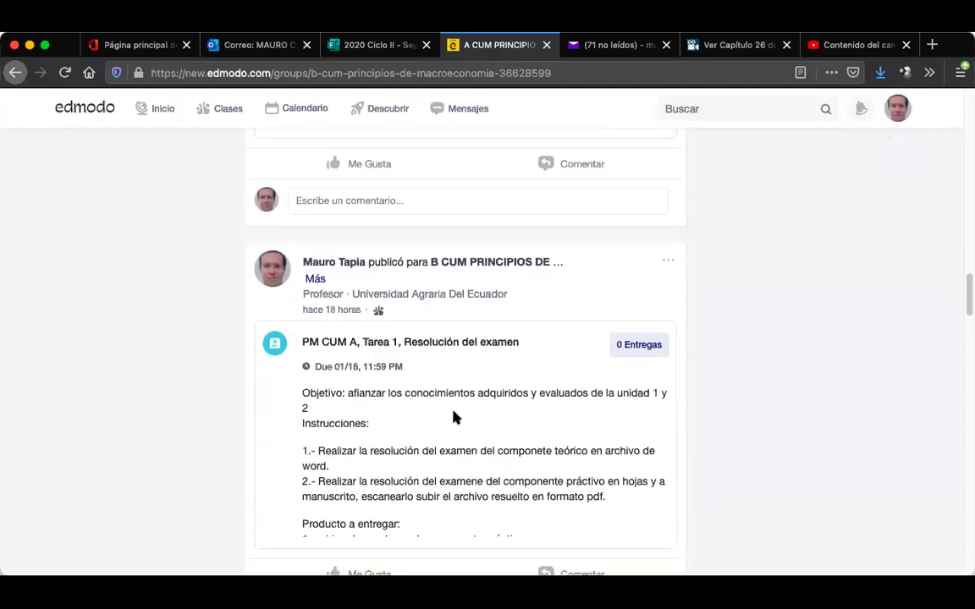
left_click(554, 464)
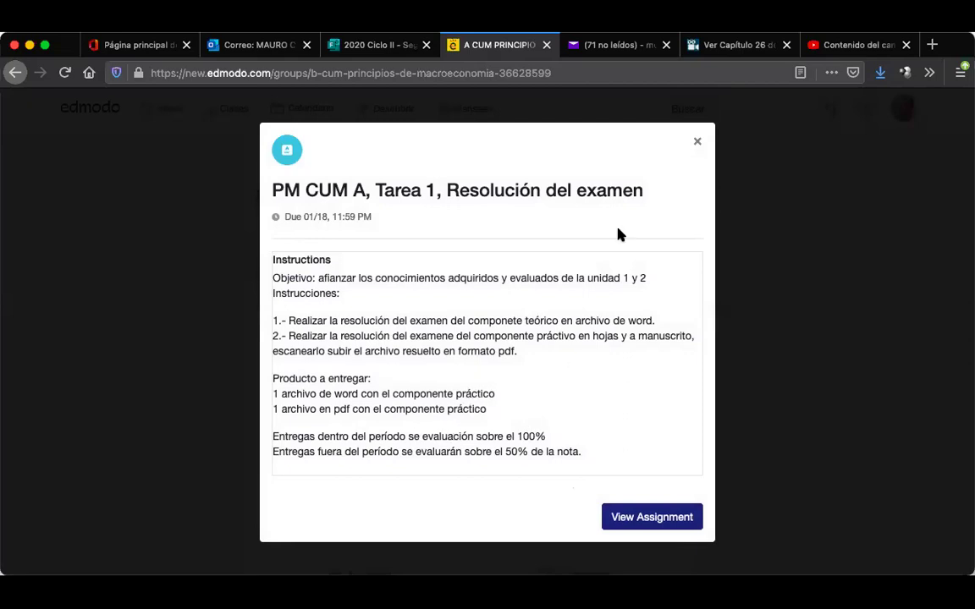
left_click(696, 141)
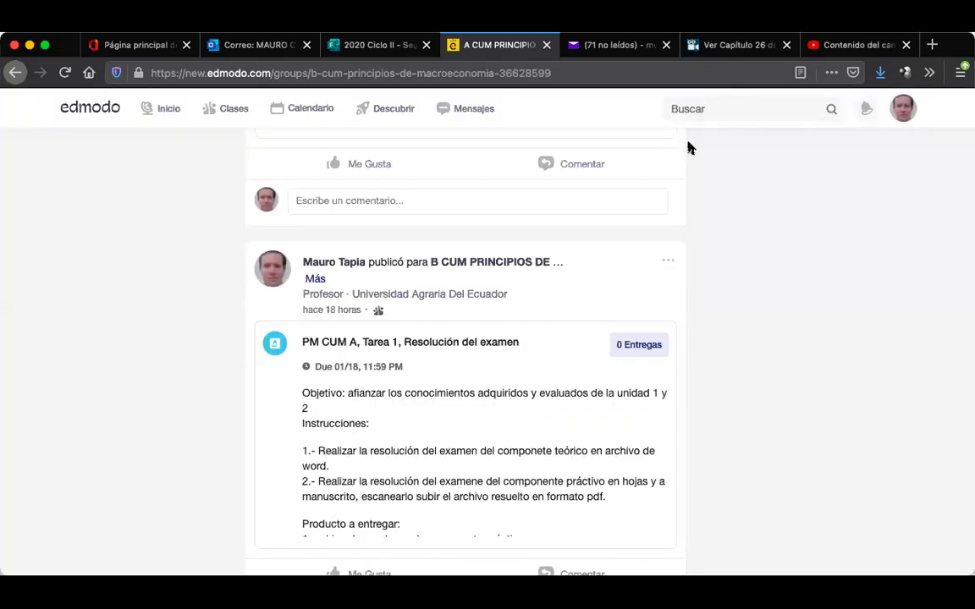
Step: Edit the Tarea 1, Resolución del examen post so the Word file deliverable reads "componente teórico", and save the post
left_click(668, 265)
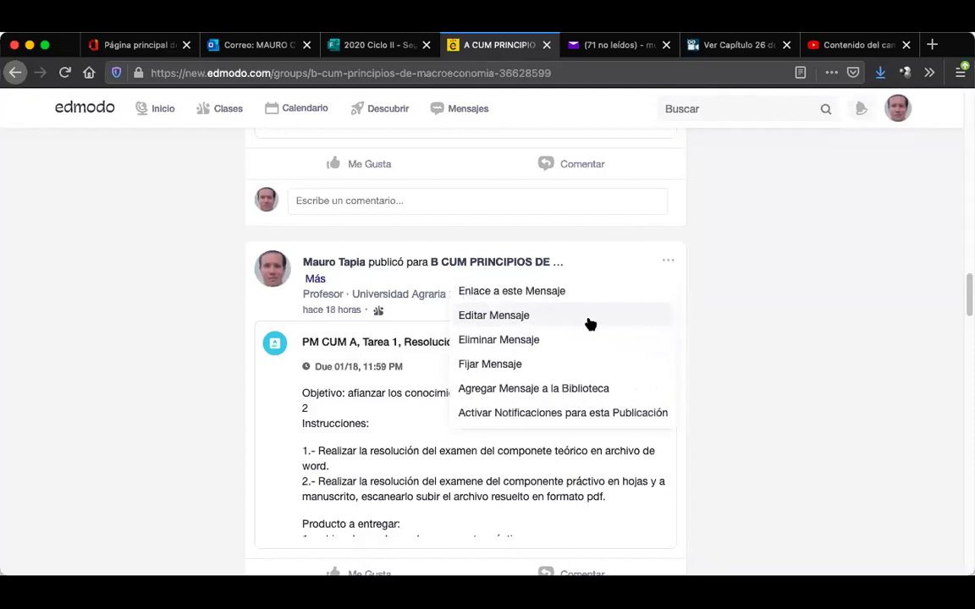
left_click(590, 323)
scroll(590, 323, "down", 7)
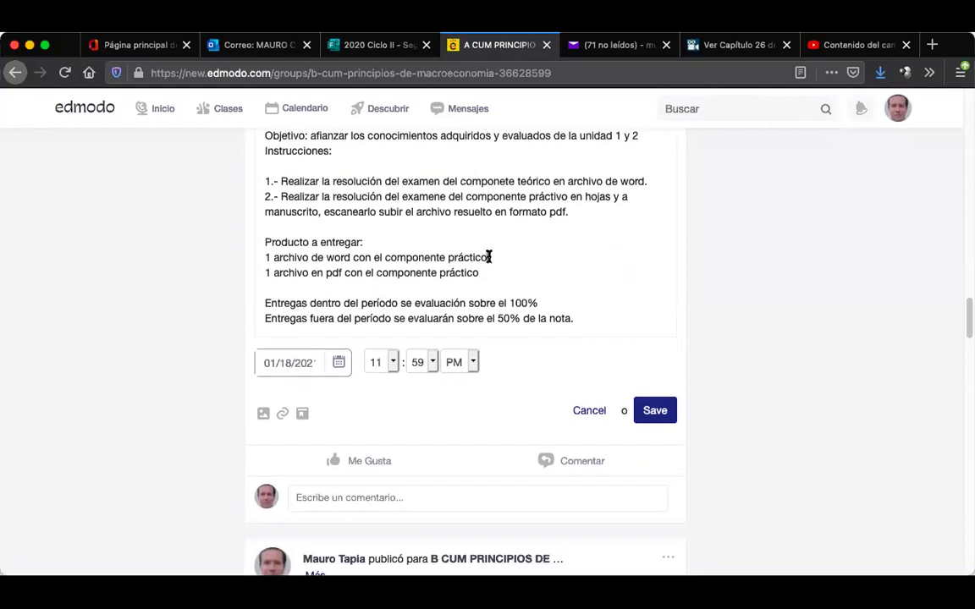
left_click(488, 257)
key("BackSpace")
key("BackSpace")
key("BackSpace")
key("BackSpace")
key("BackSpace")
key("BackSpace")
key("BackSpace")
key("BackSpace")
type("teor")
key("BackSpace")
key("BackSpace")
type("órico")
left_click(655, 411)
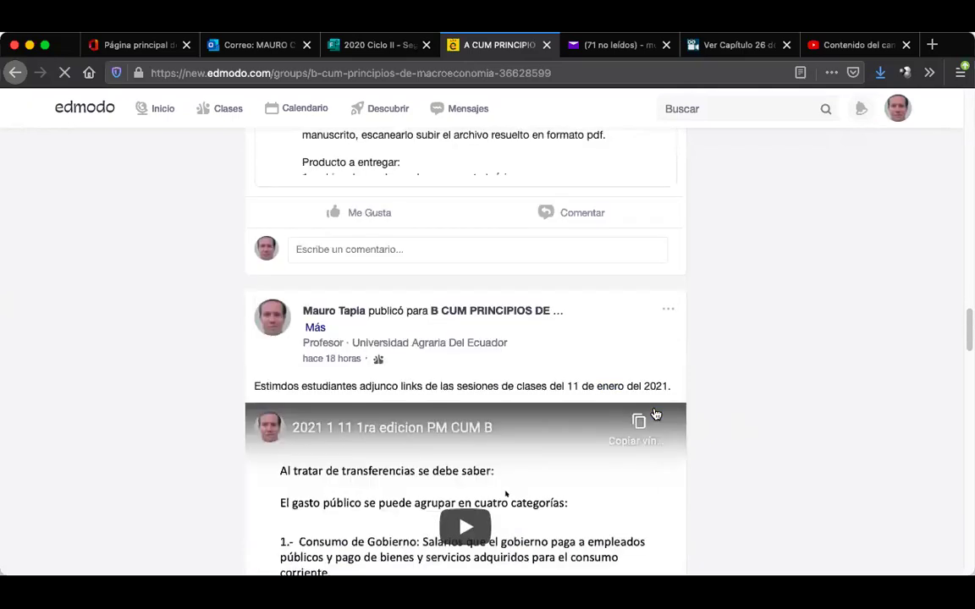
Step: Review the Tarea 1, Resolución del examen post's due date, objective and instructions in the class feed
scroll(669, 376, "up", 3)
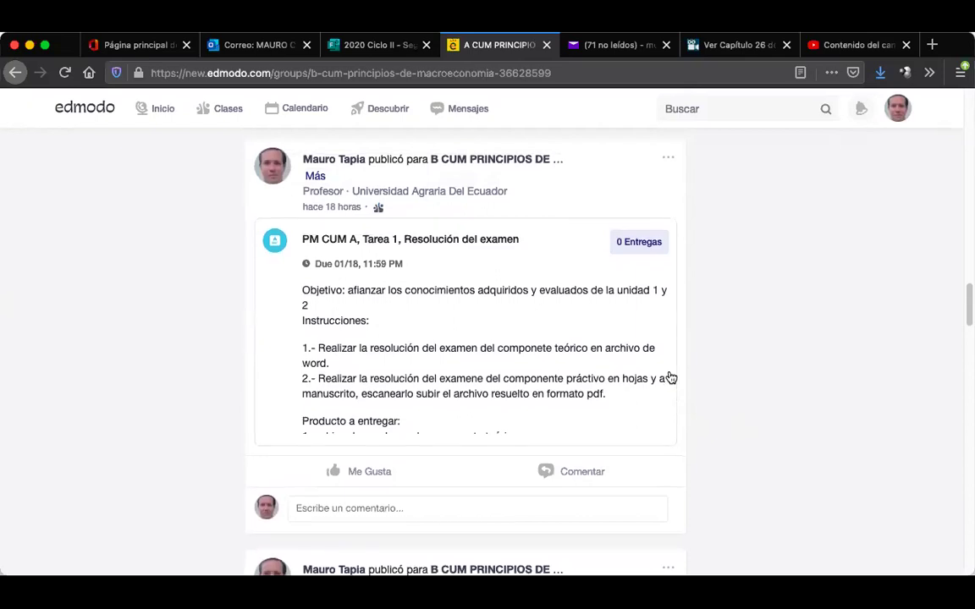
scroll(670, 377, "down", 1)
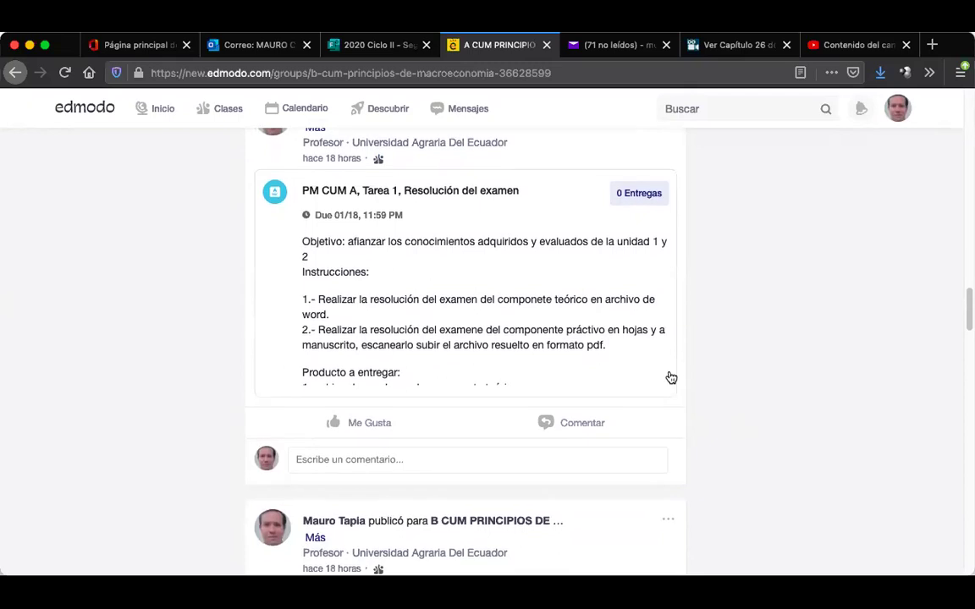
scroll(670, 377, "down", 1)
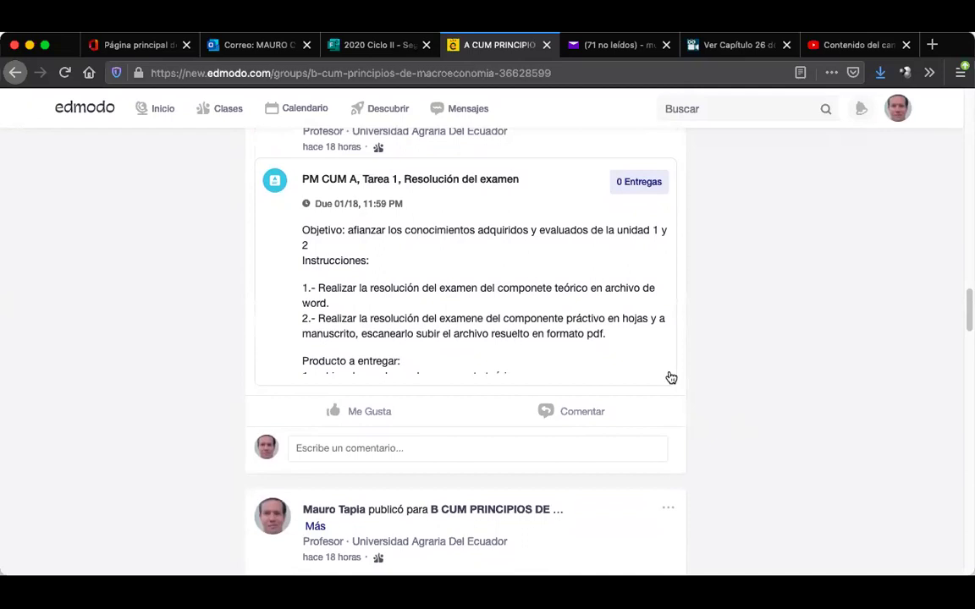
scroll(670, 378, "down", 1)
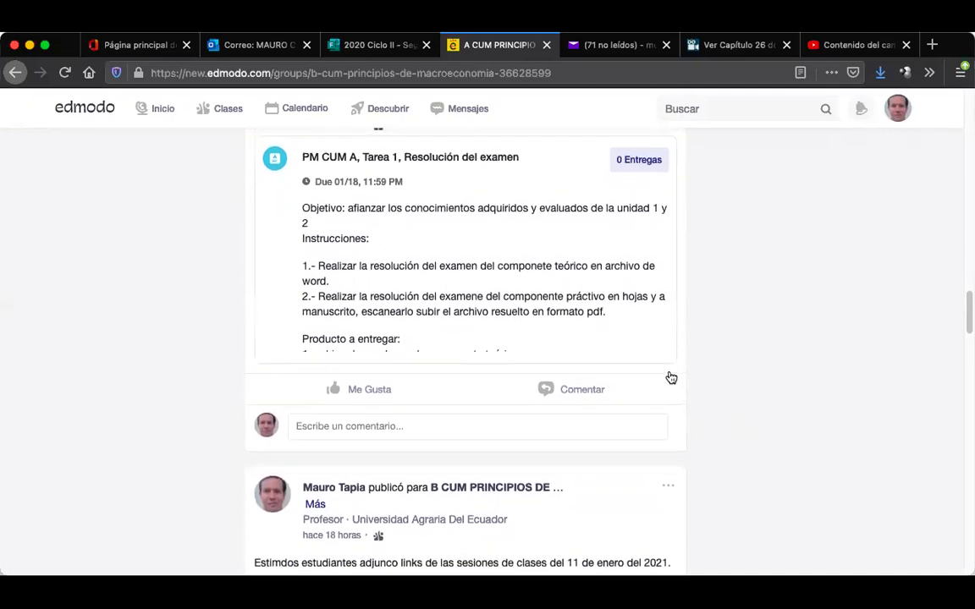
scroll(670, 378, "up", 3)
scroll(670, 377, "down", 1)
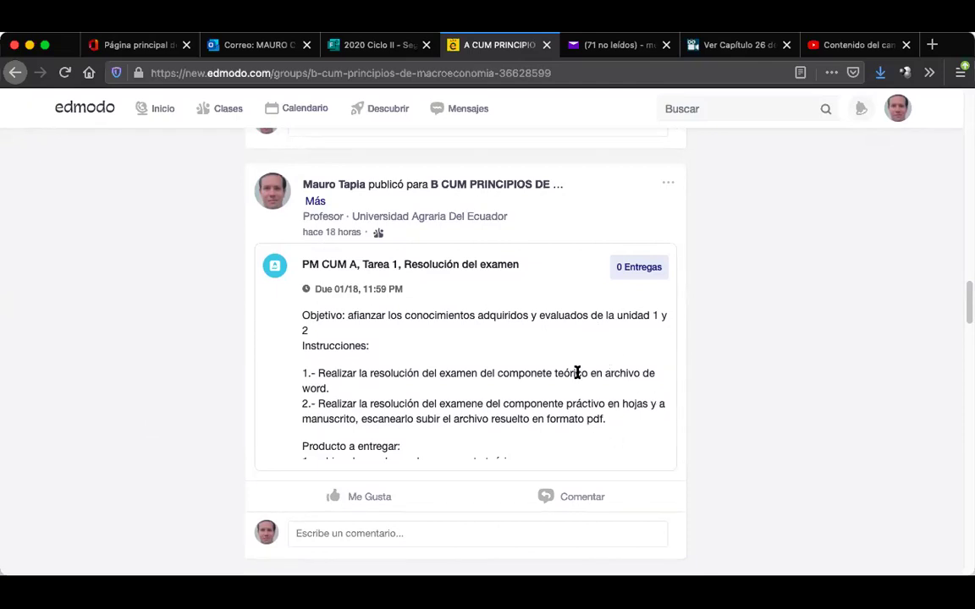
scroll(577, 375, "down", 2)
scroll(578, 377, "up", 2)
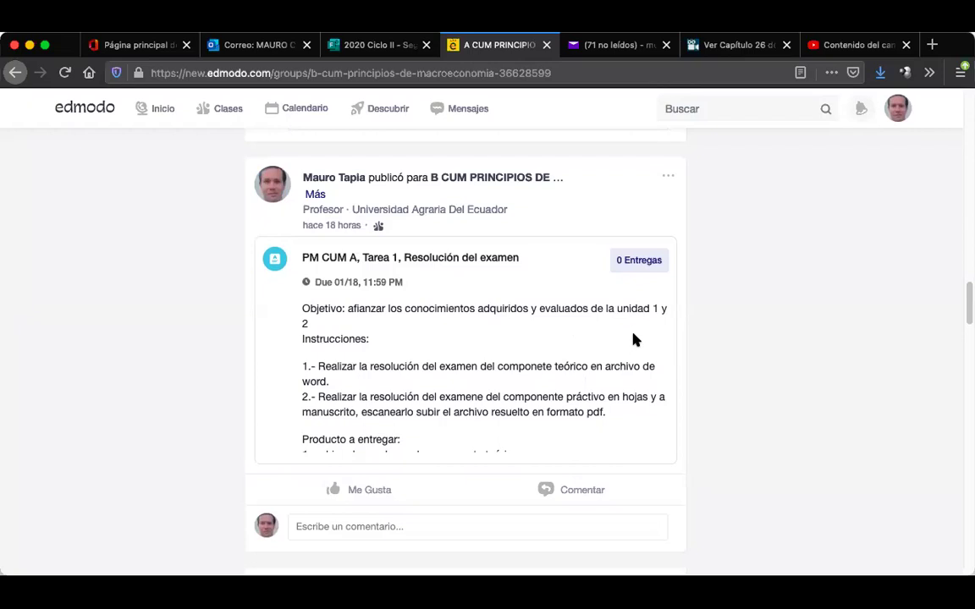
scroll(636, 340, "up", 1)
scroll(635, 340, "down", 1)
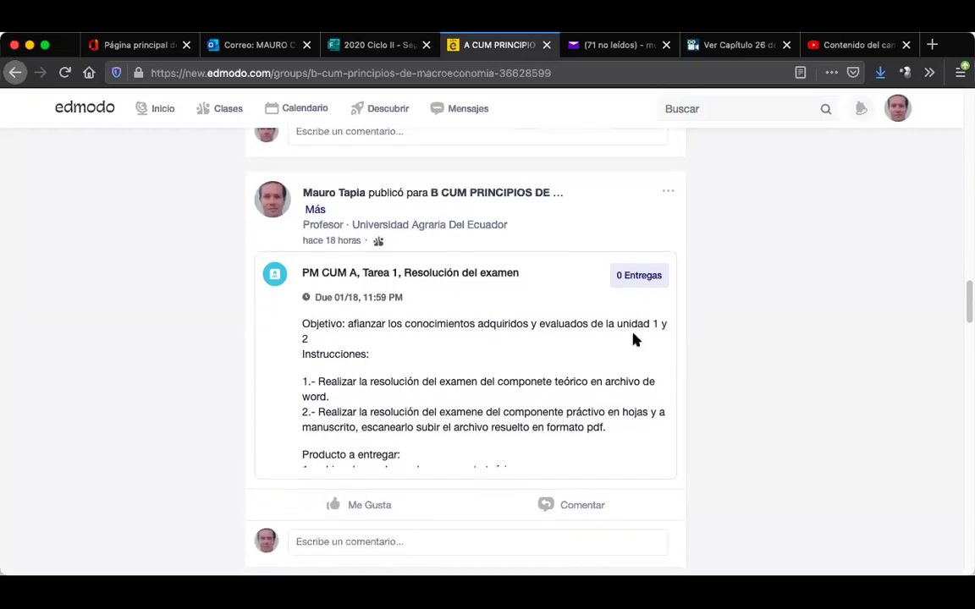
Step: Review the PM CUM B, Trabajo de investigación assignment's instructions and its attached economía abierta documents
scroll(635, 340, "up", 6)
scroll(634, 341, "up", 6)
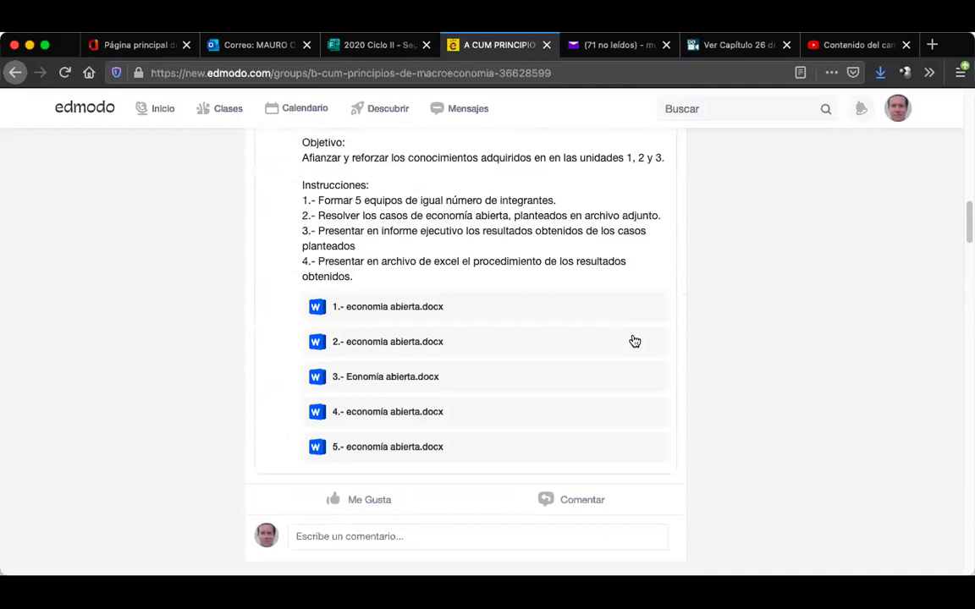
scroll(634, 341, "down", 1)
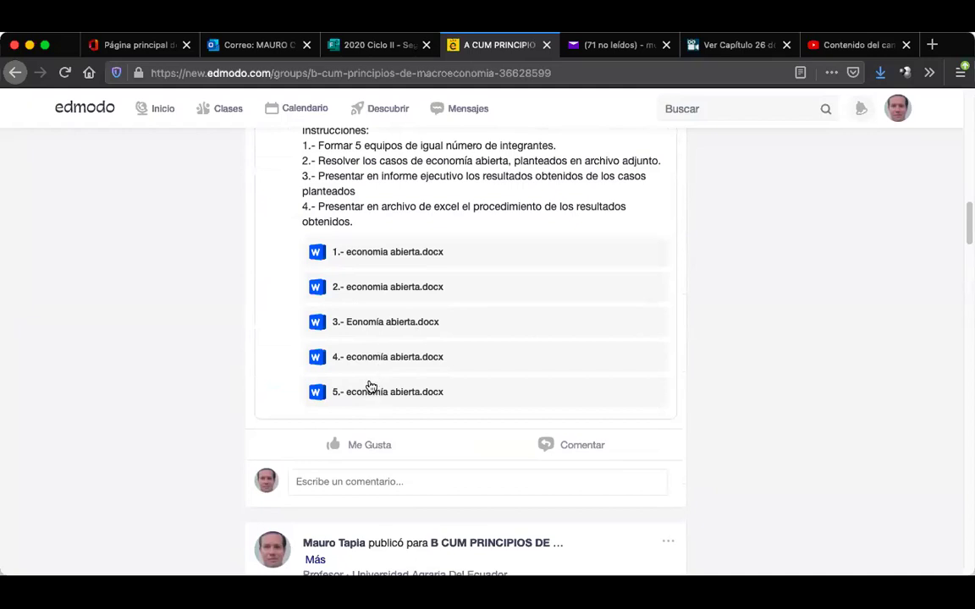
scroll(370, 355, "up", 3)
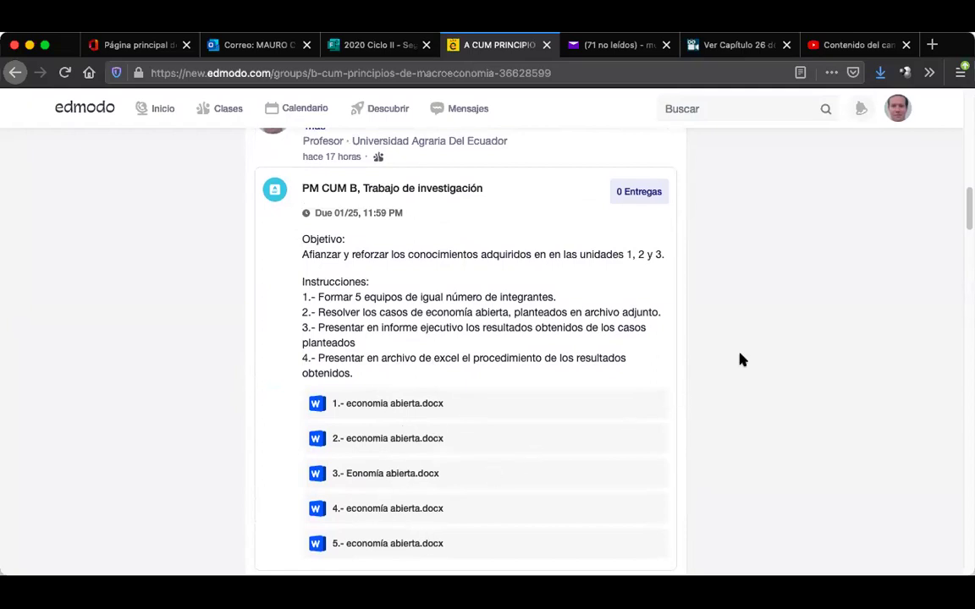
scroll(740, 359, "down", 1)
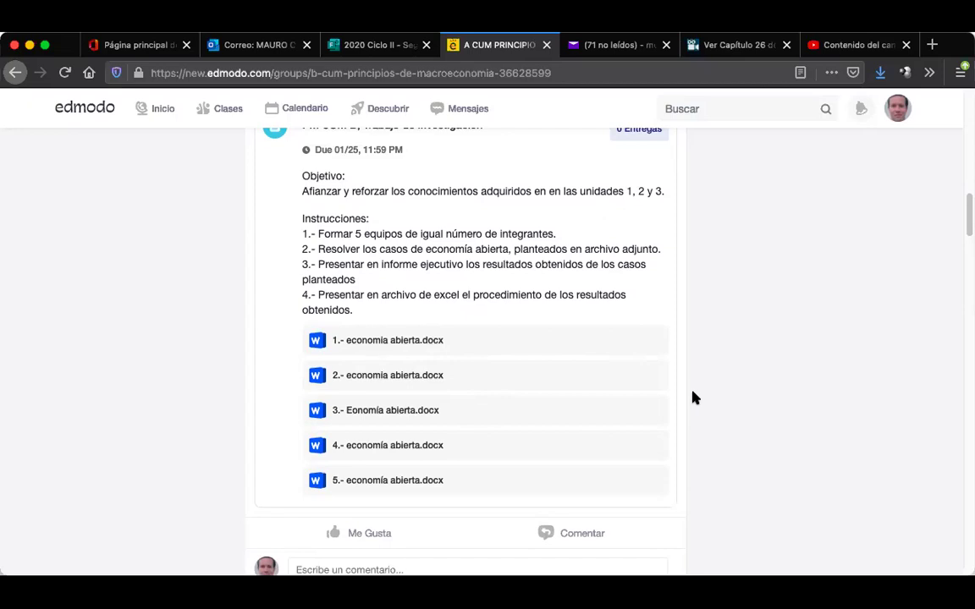
Step: Find PM CUM B, Taller 1, Análisis de casos de economía abierta in the feed, read its full instructions and close the details
scroll(581, 383, "up", 4)
scroll(580, 383, "up", 8)
scroll(580, 383, "down", 9)
scroll(582, 383, "down", 6)
scroll(583, 382, "up", 5)
scroll(582, 384, "down", 1)
scroll(582, 383, "down", 8)
scroll(582, 383, "down", 3)
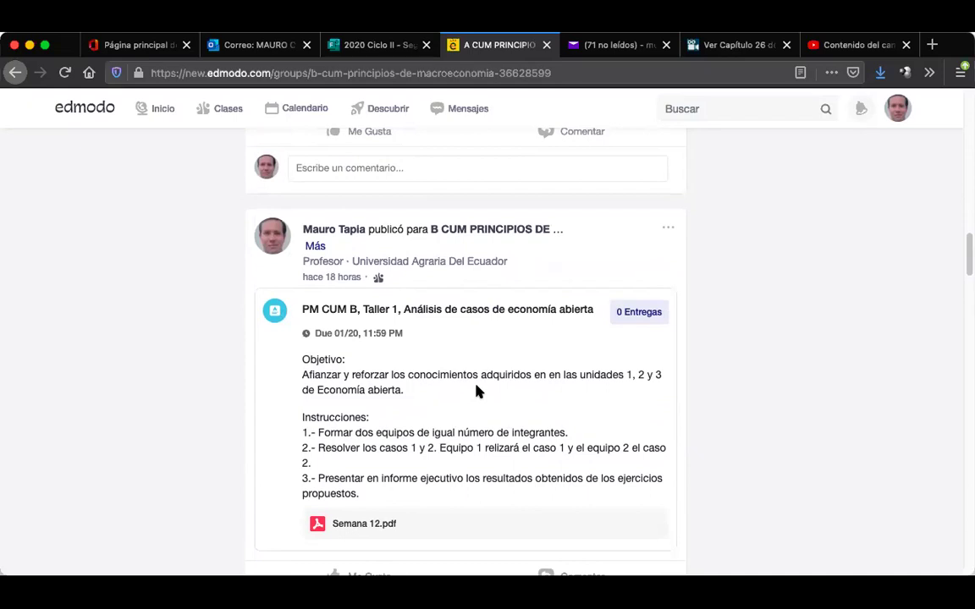
scroll(478, 391, "down", 1)
scroll(476, 391, "down", 1)
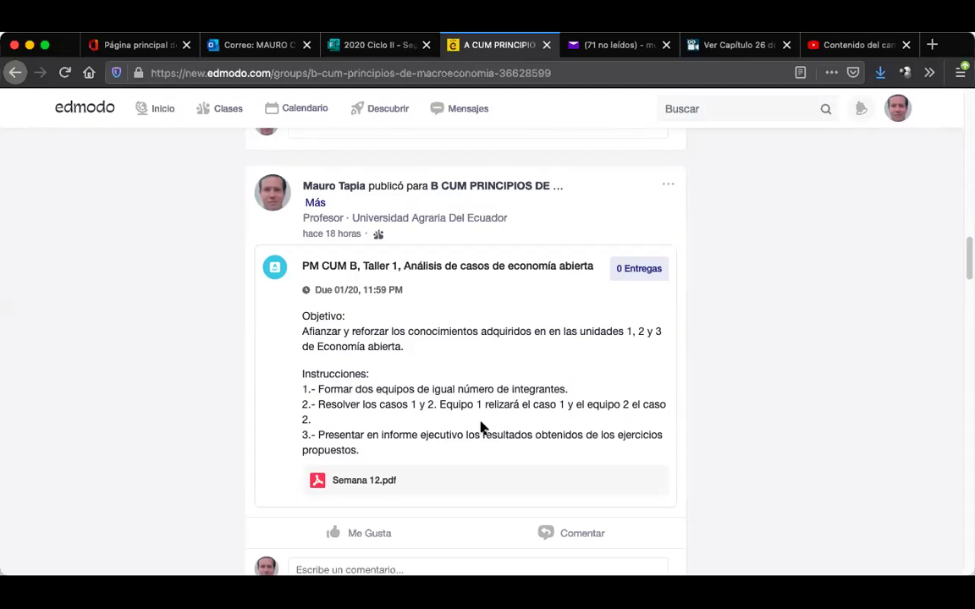
scroll(481, 427, "down", 1)
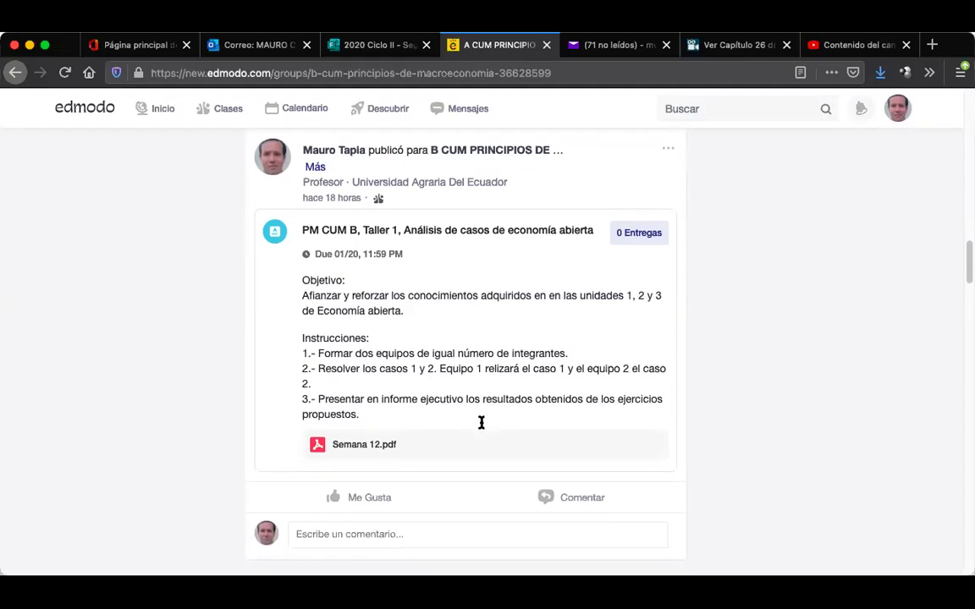
left_click(455, 386)
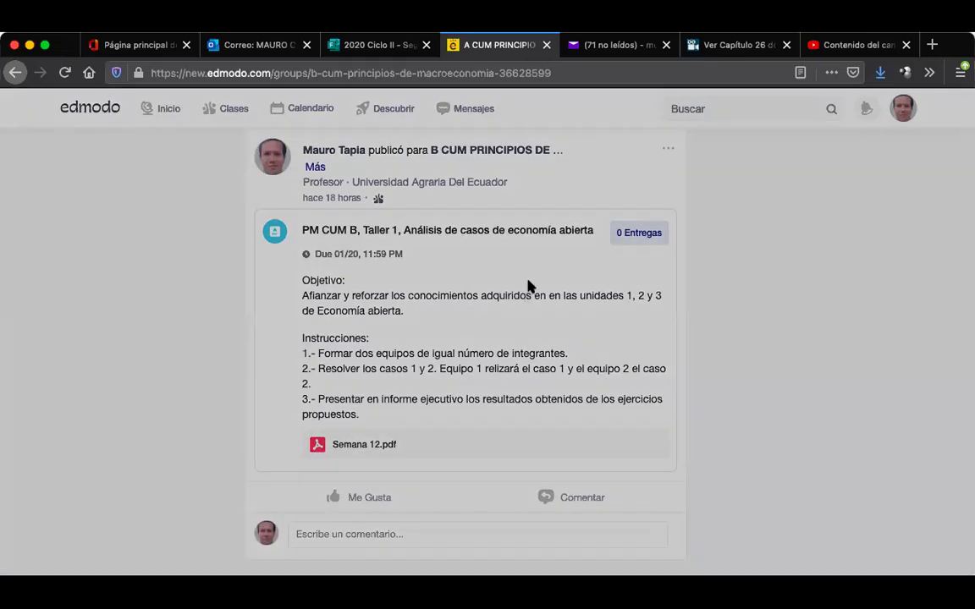
scroll(474, 397, "down", 2)
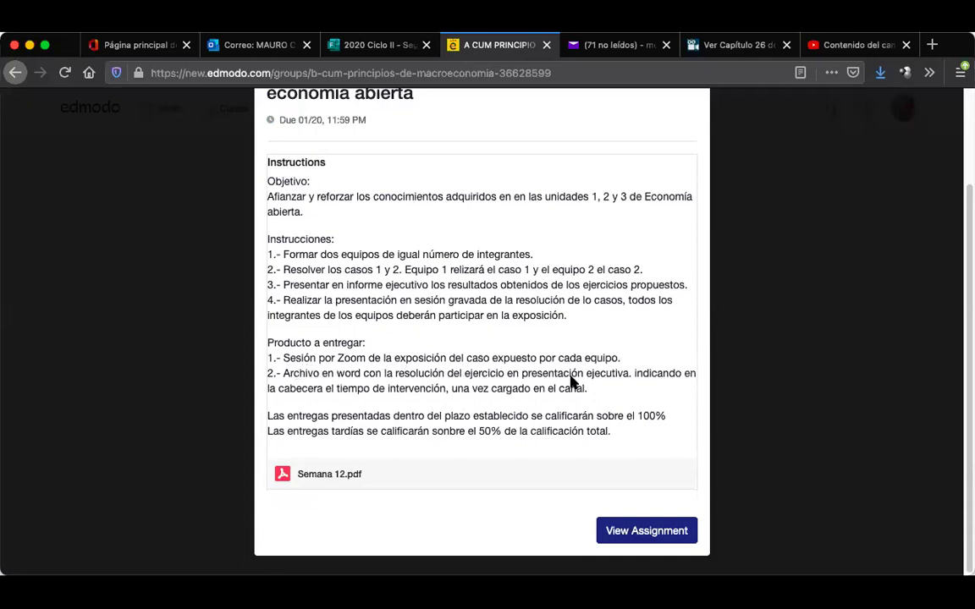
scroll(599, 411, "up", 3)
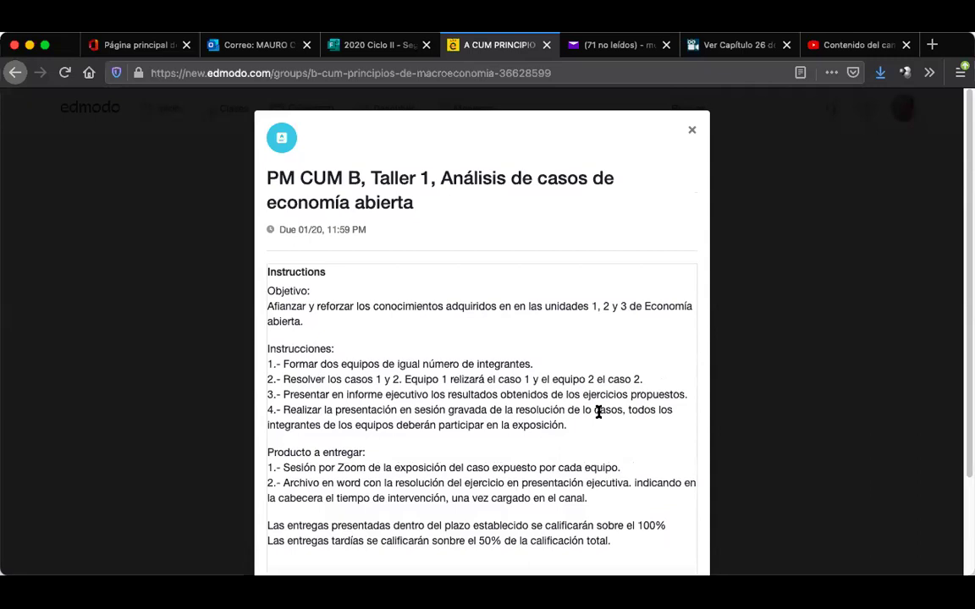
left_click(693, 131)
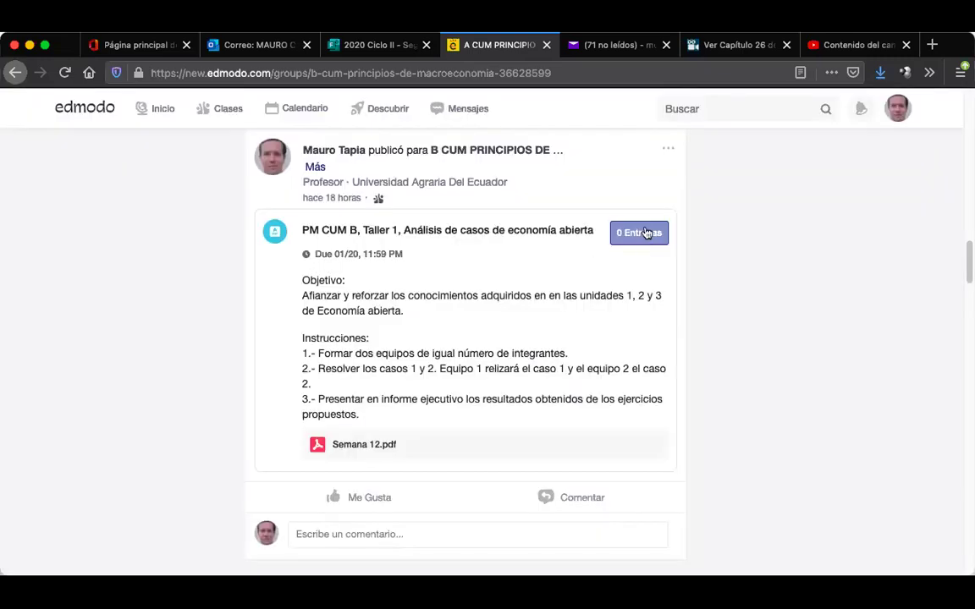
Step: Open the Taller 1 post for editing and add "(presidente de curso)" after the Zoom session item under Producto a entregar
left_click(667, 149)
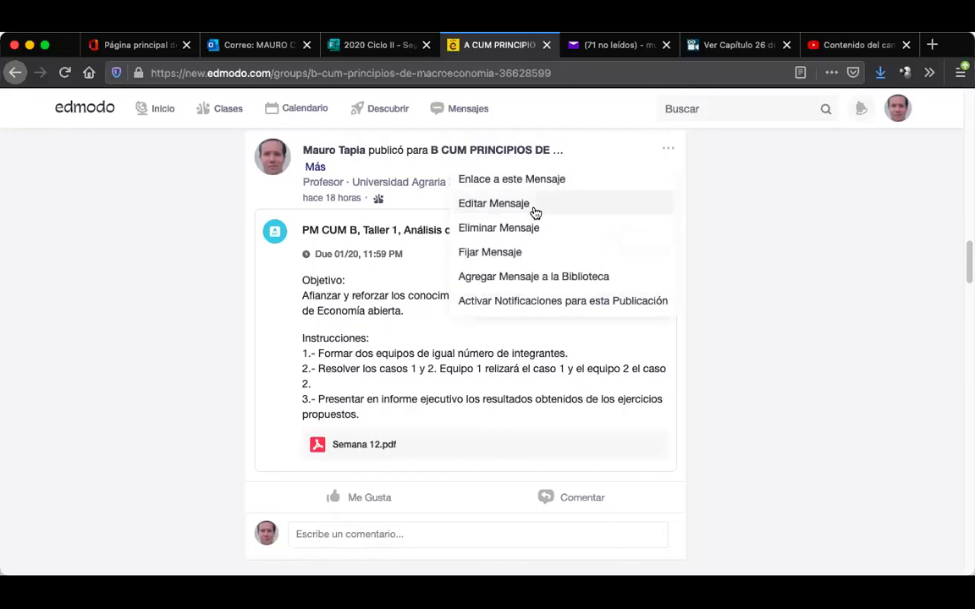
left_click(535, 212)
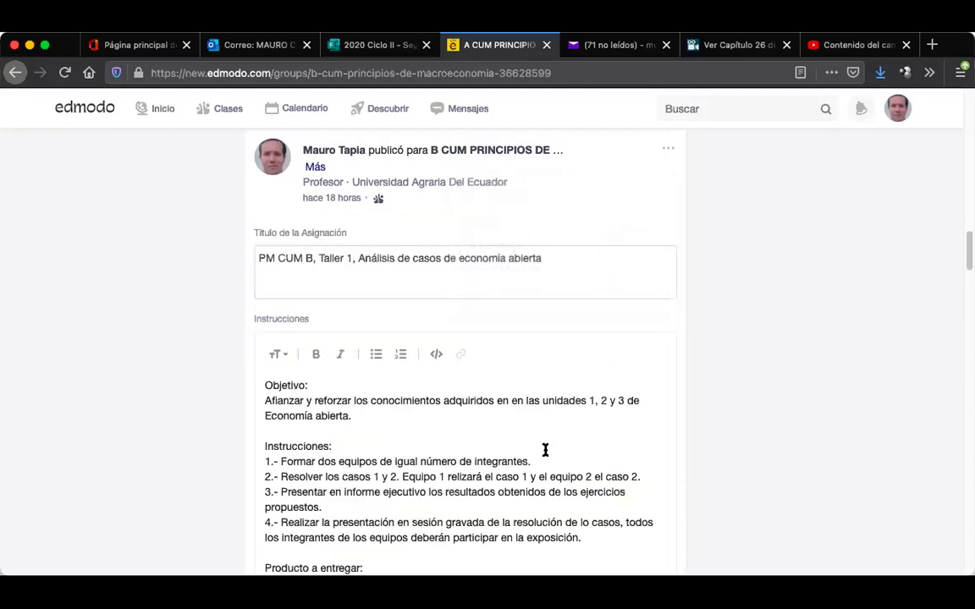
scroll(544, 461, "down", 2)
scroll(543, 464, "down", 3)
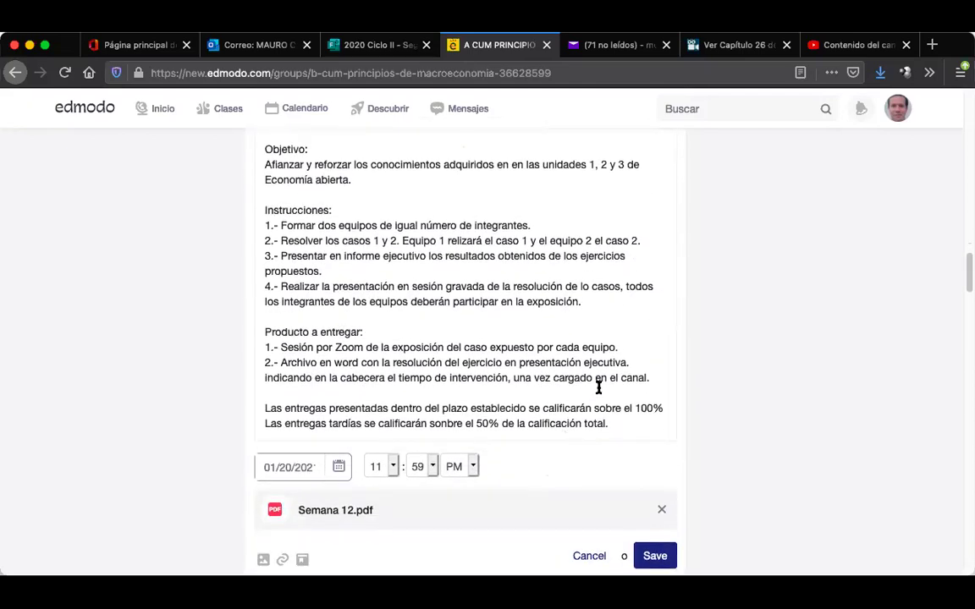
left_click(623, 347)
type("(presidente de curso")
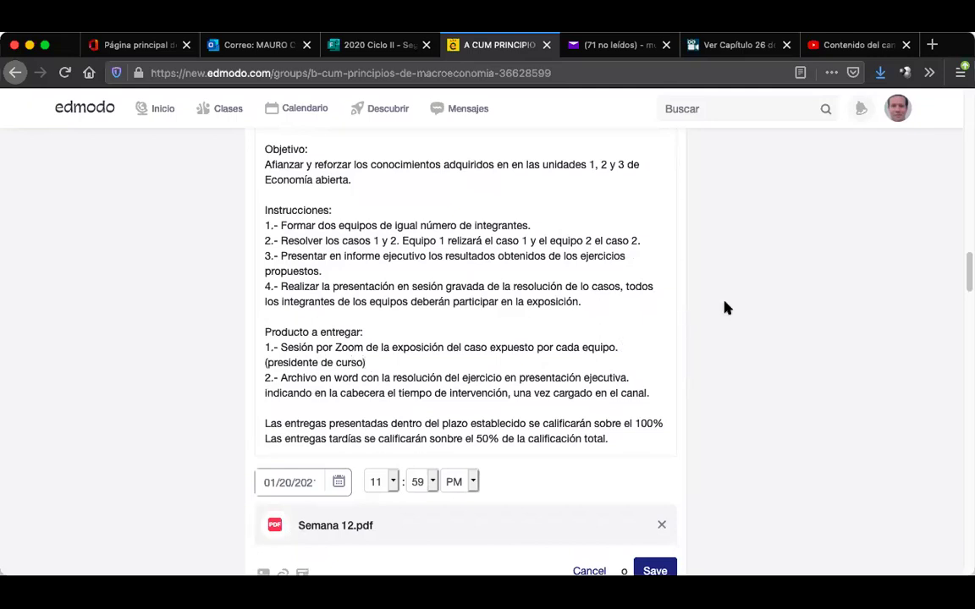
Step: Insert "(asignación en edmodo)," before "indicando en la cabecera" in item 2 of Producto a entregar and save the Taller 1 post
left_click(632, 381)
type("(asig")
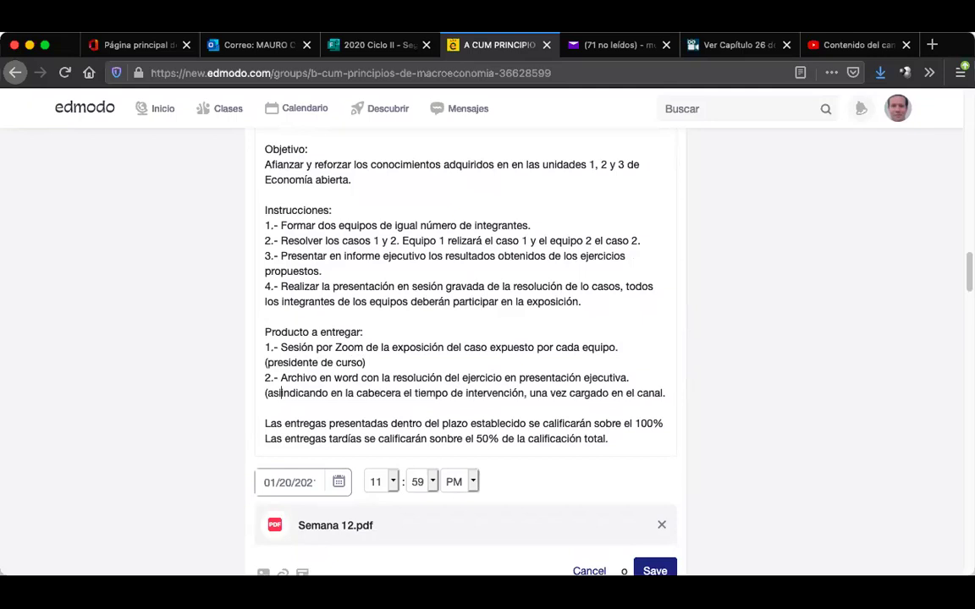
key("BackSpace")
key("BackSpace")
key("BackSpace")
key("BackSpace")
key("BackSpace")
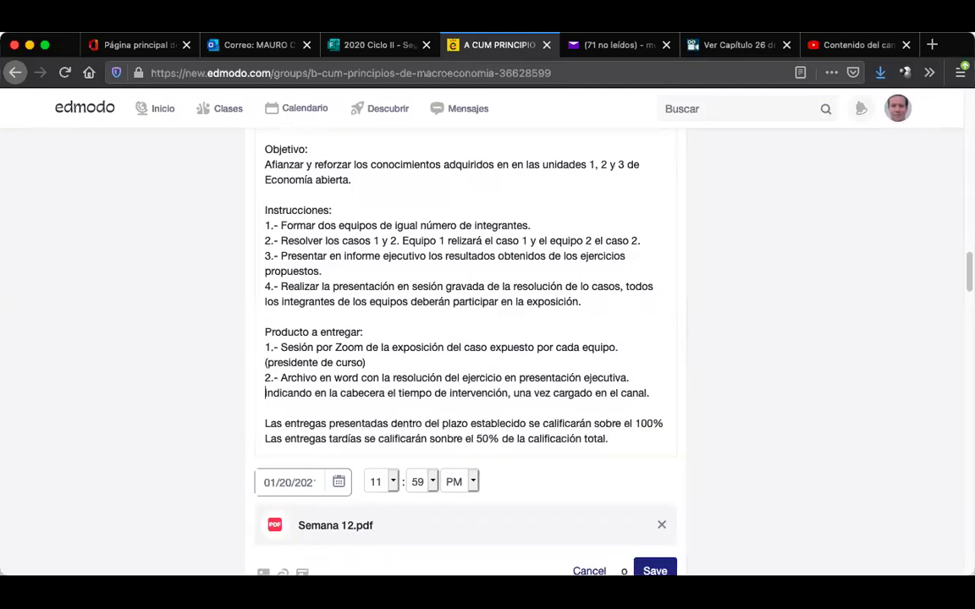
key("super+z")
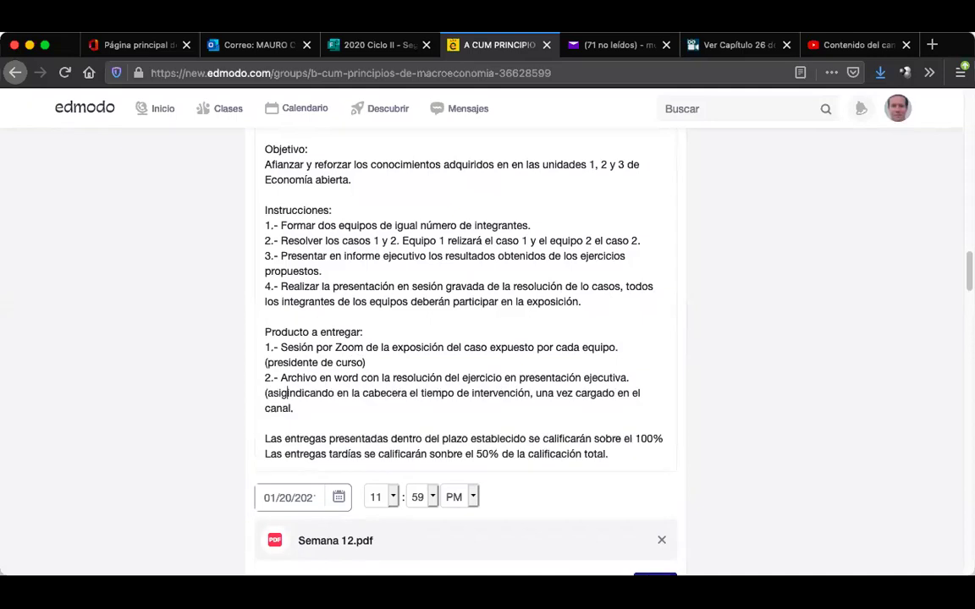
type("nación ")
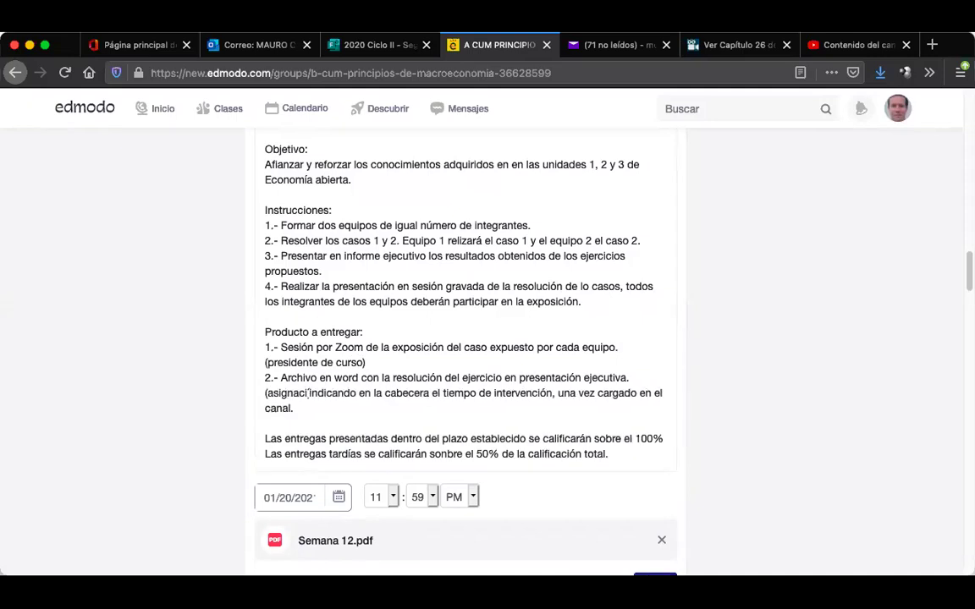
type("e")
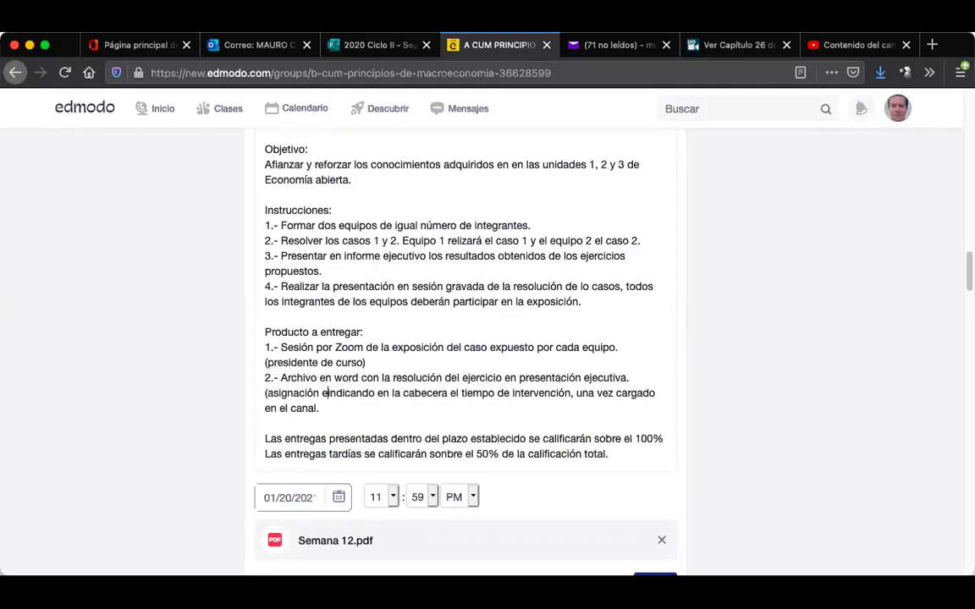
type("n edmo")
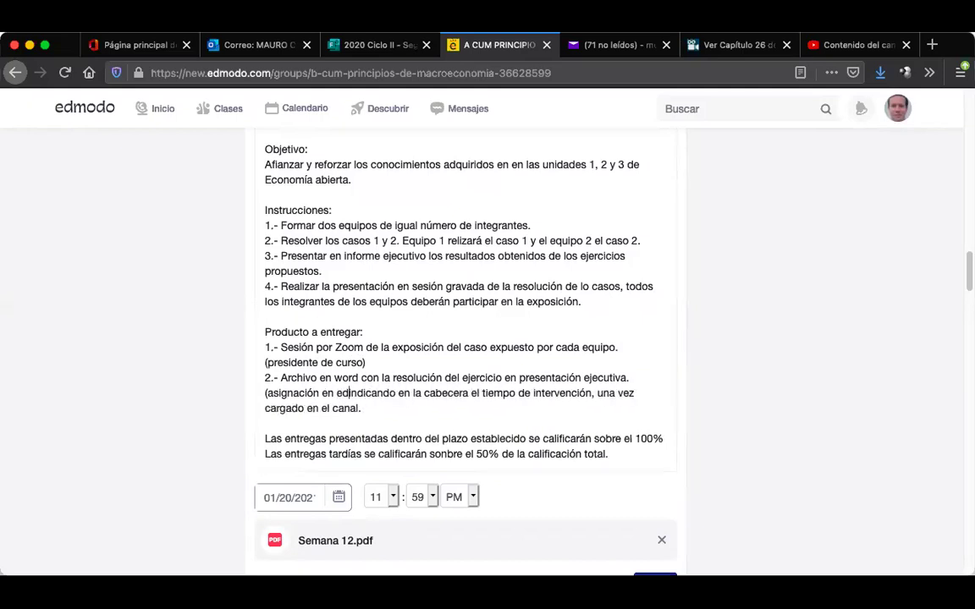
type("do")
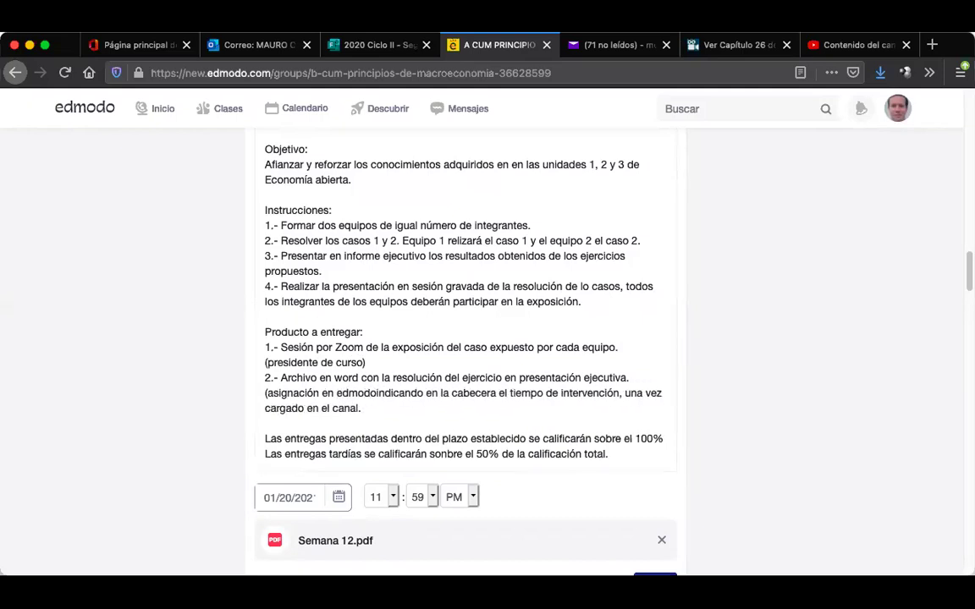
type(") ")
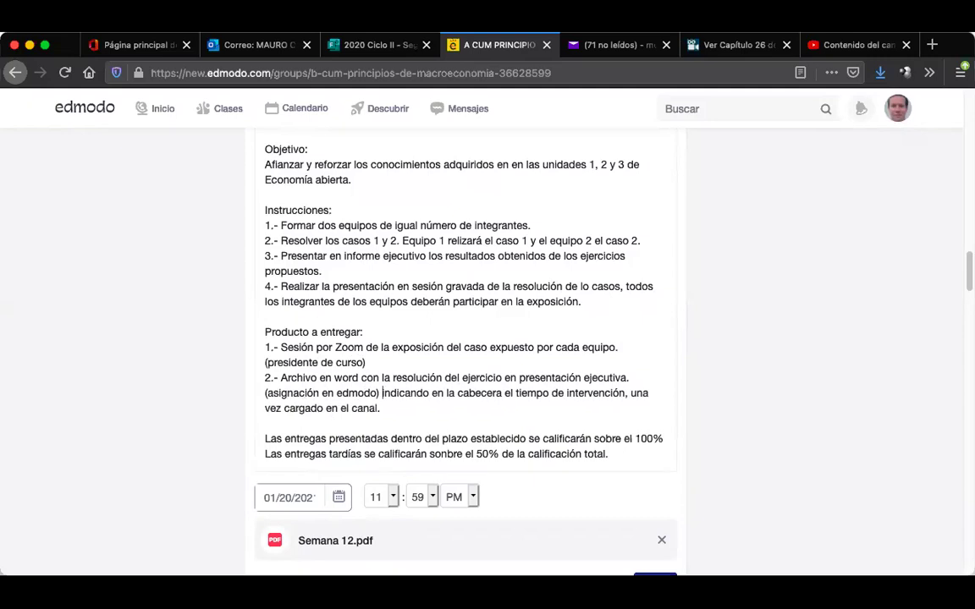
type(",")
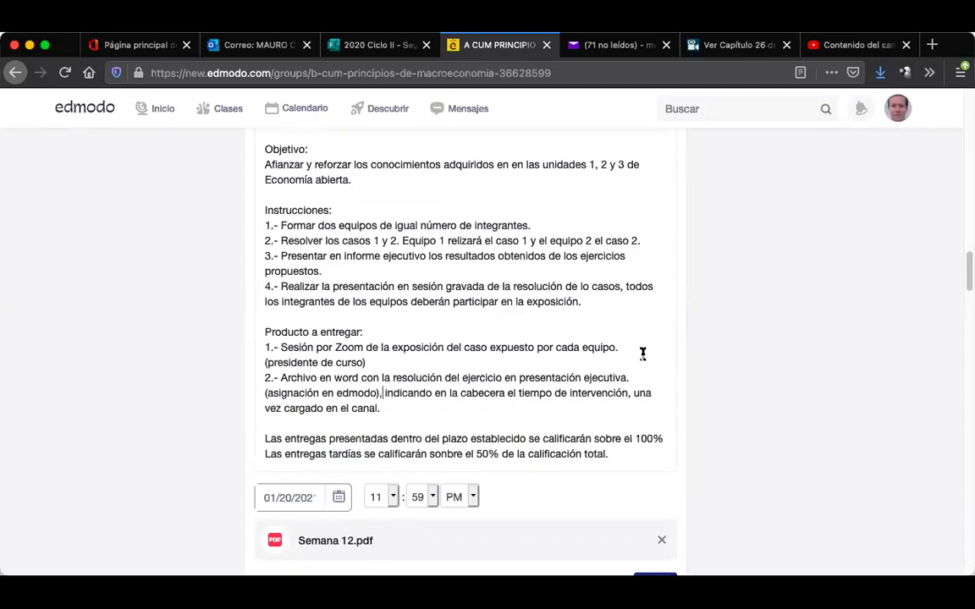
scroll(643, 354, "down", 3)
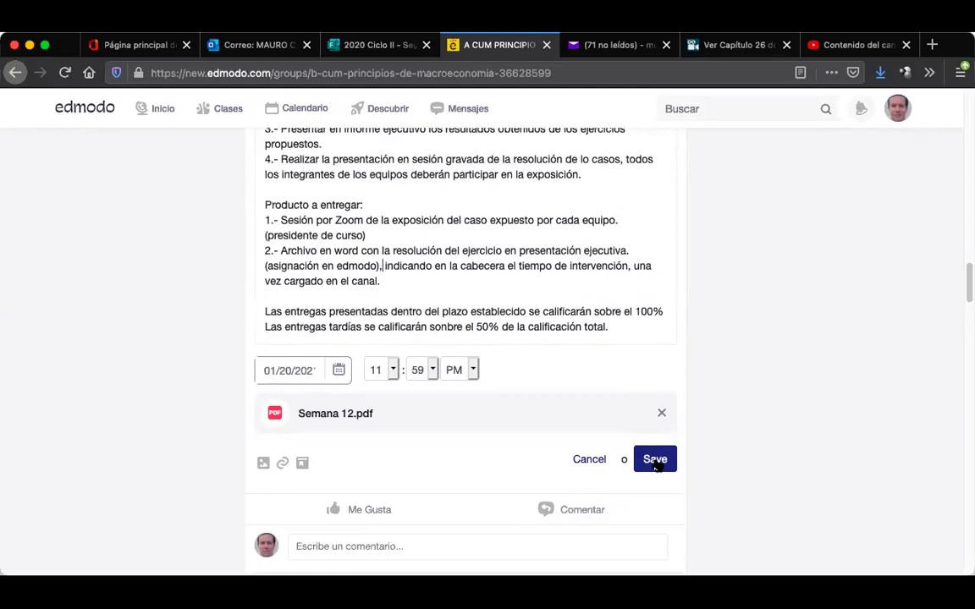
Step: Find PM CUM A, Tarea 1, Resolución del examen in the feed, read its full instructions and close the details
scroll(753, 415, "down", 8)
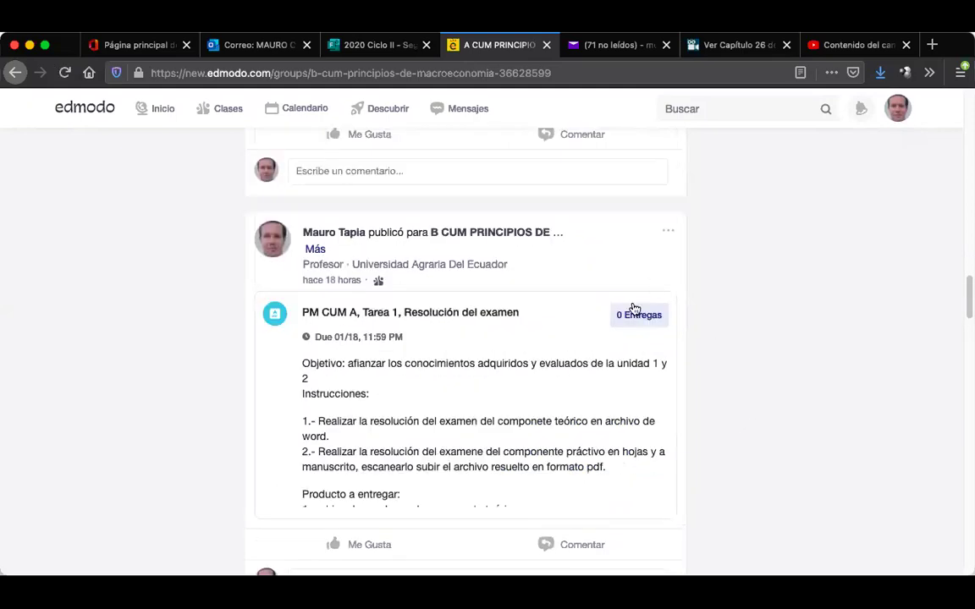
scroll(522, 394, "down", 5)
scroll(523, 387, "up", 3)
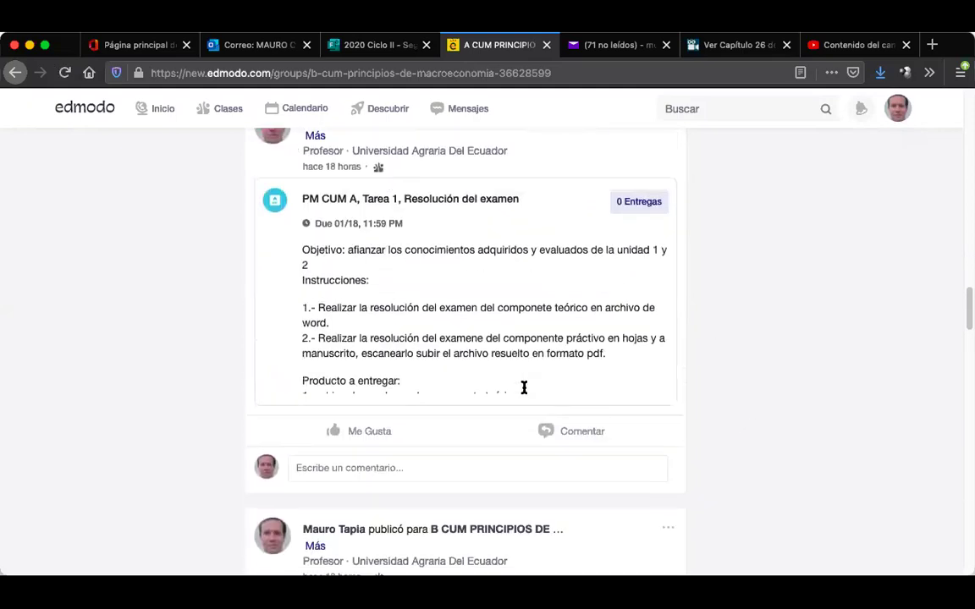
left_click(542, 310)
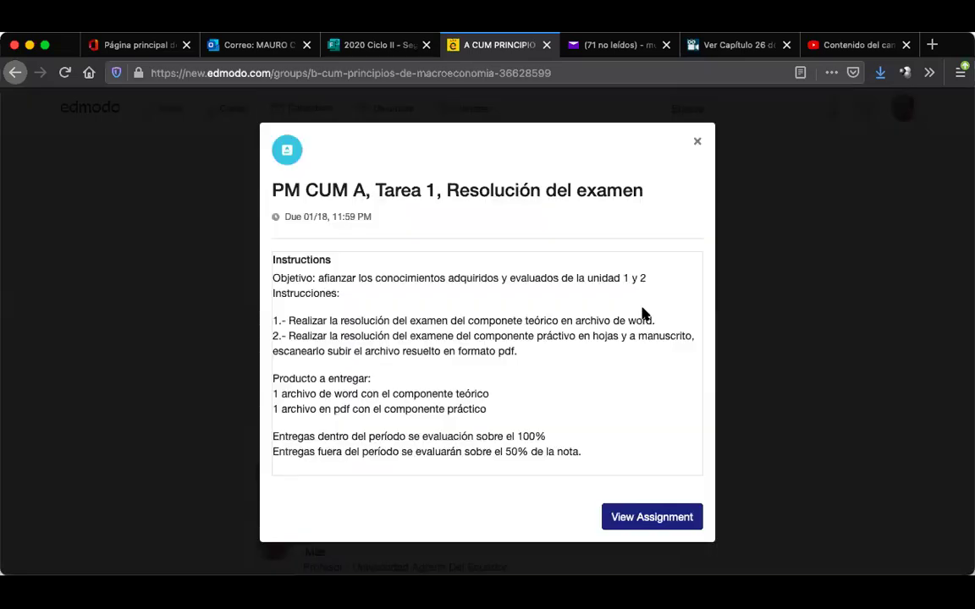
left_click(697, 142)
Step: Check the edited Producto a entregar text in the full instructions of PM CUM B, Taller 1, and close the details
scroll(731, 239, "up", 5)
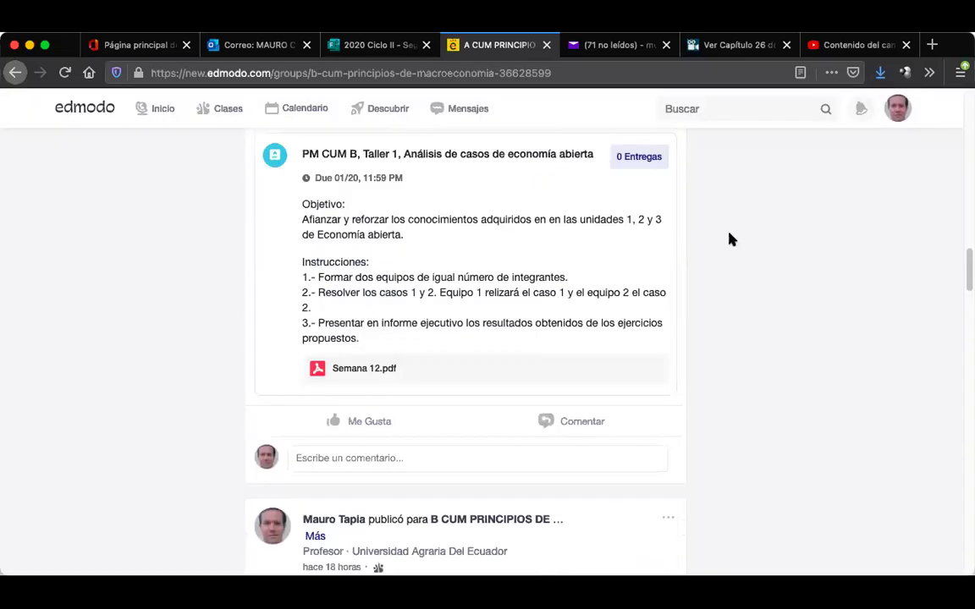
left_click(575, 280)
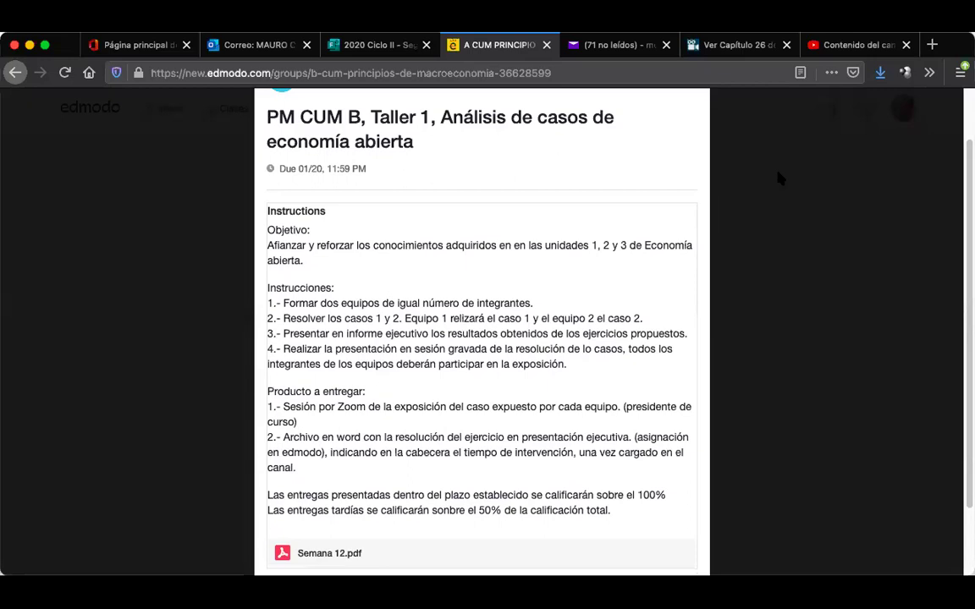
scroll(780, 178, "down", 2)
scroll(780, 178, "up", 3)
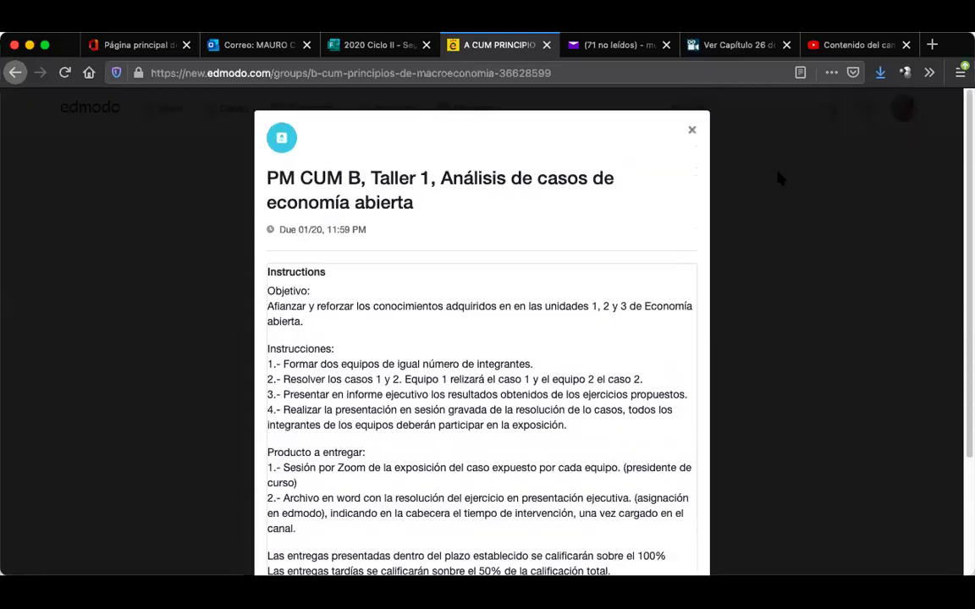
left_click(690, 133)
Step: Look over the Trabajo de investigación, Taller 1 and Tarea 1 assignment posts and their due dates in the class feed
scroll(561, 230, "down", 3)
scroll(565, 230, "up", 1)
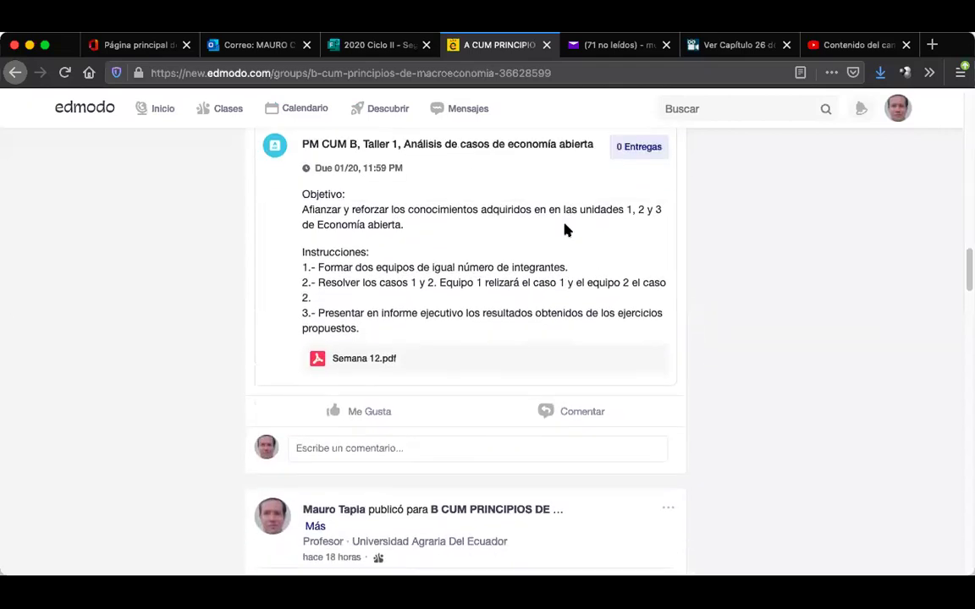
scroll(709, 247, "up", 5)
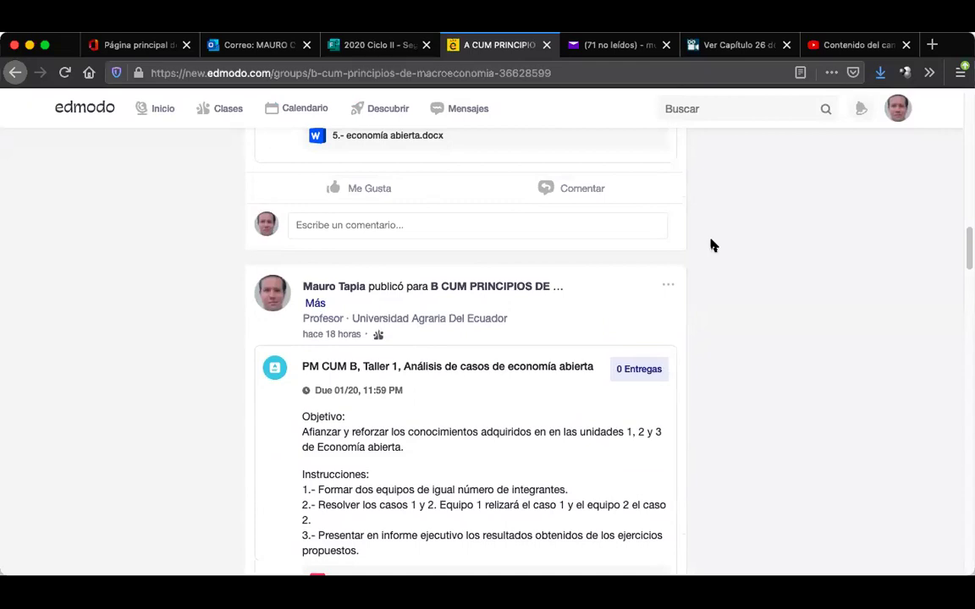
scroll(605, 342, "up", 1)
scroll(606, 342, "down", 4)
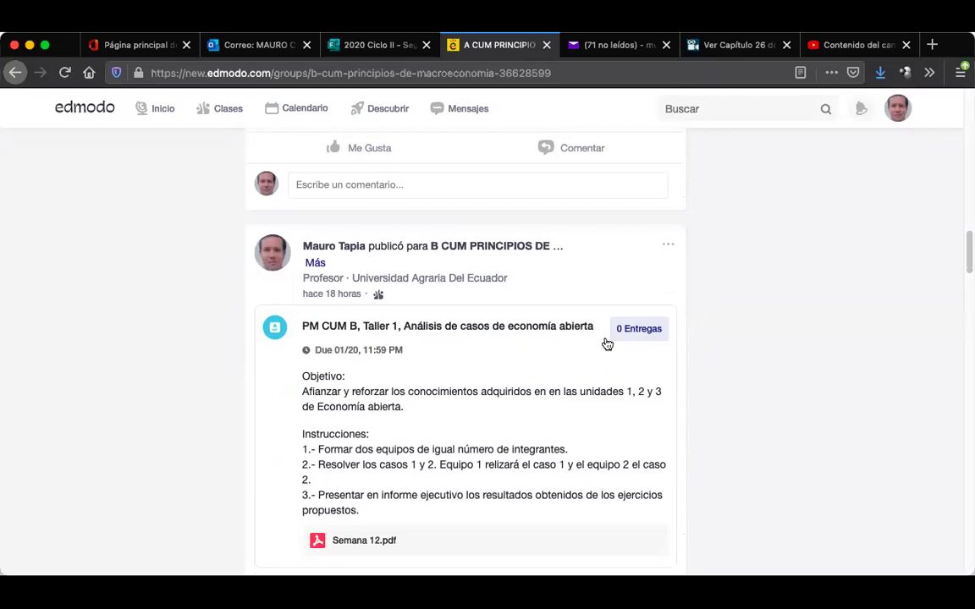
scroll(605, 343, "down", 3)
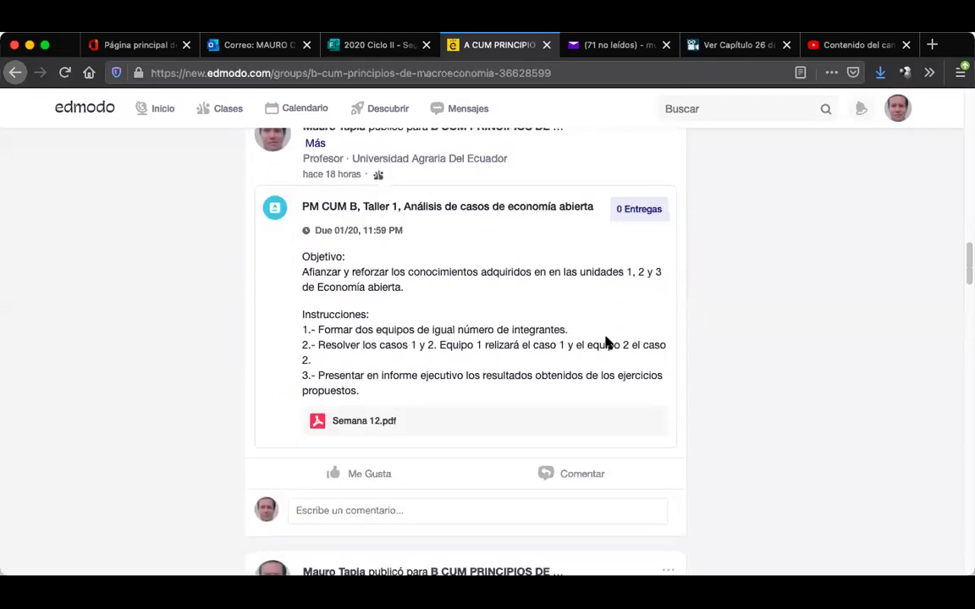
scroll(590, 421, "down", 3)
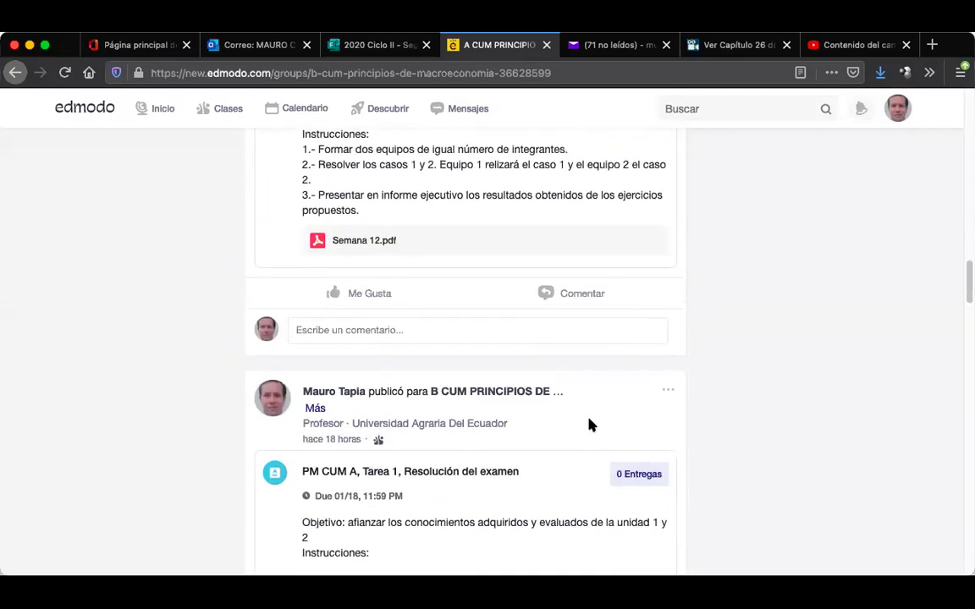
scroll(590, 424, "up", 15)
scroll(590, 425, "down", 6)
scroll(590, 426, "down", 5)
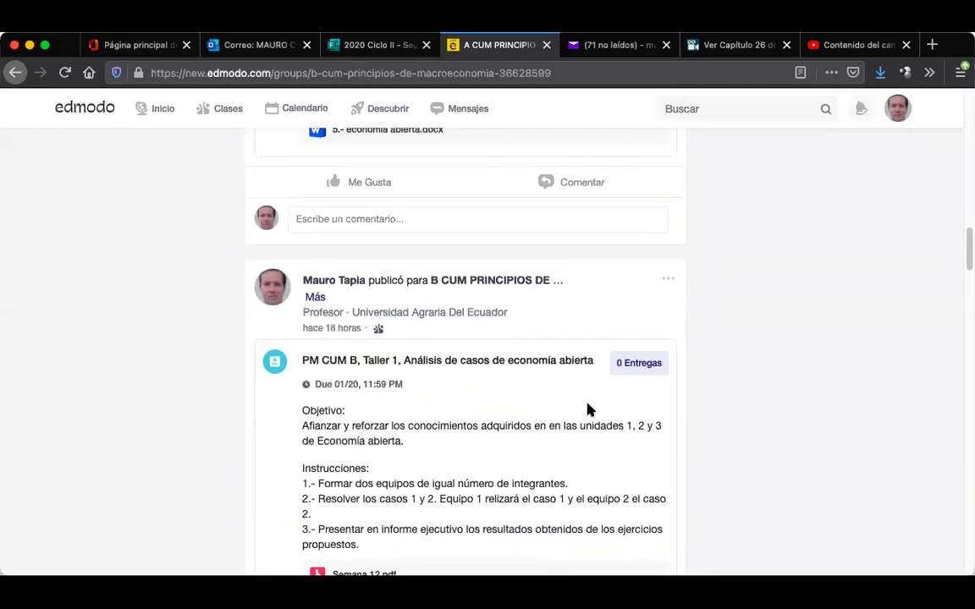
scroll(590, 408, "down", 7)
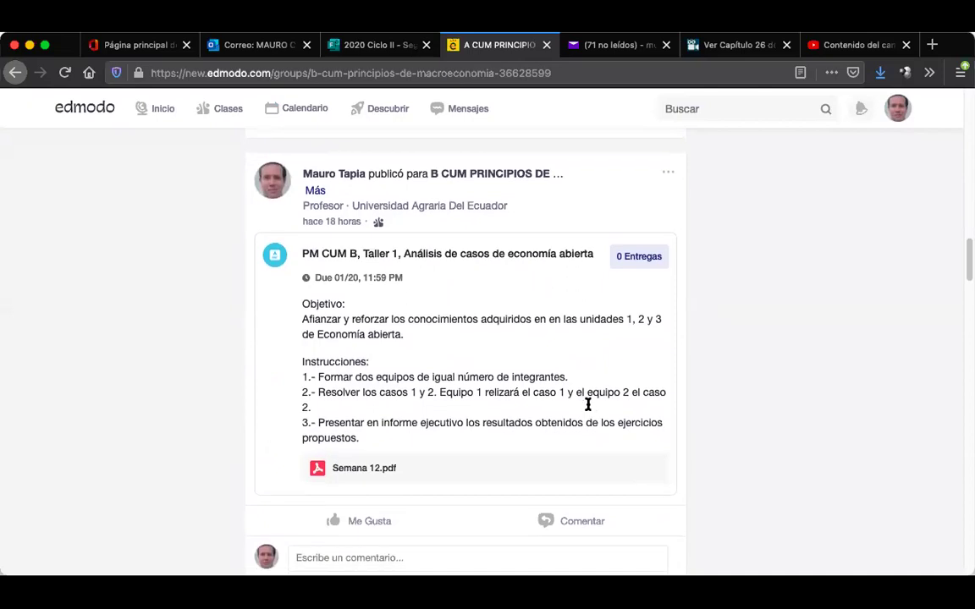
scroll(590, 409, "down", 3)
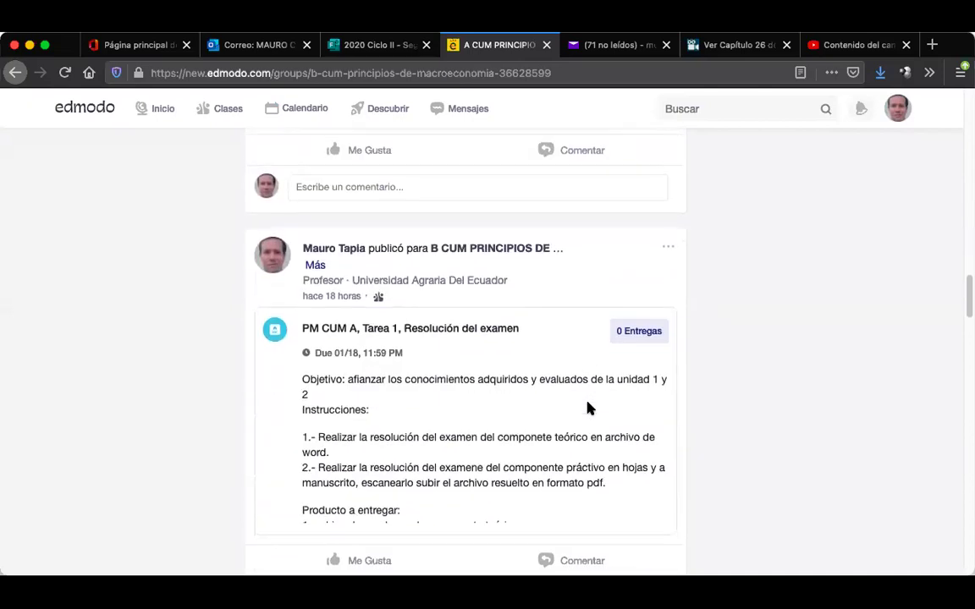
scroll(590, 408, "up", 15)
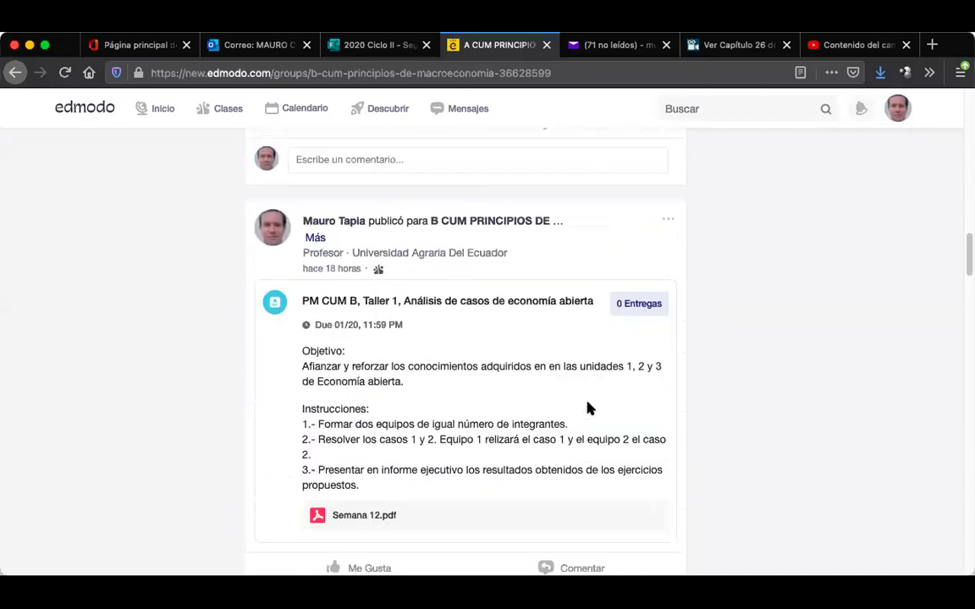
scroll(590, 408, "up", 11)
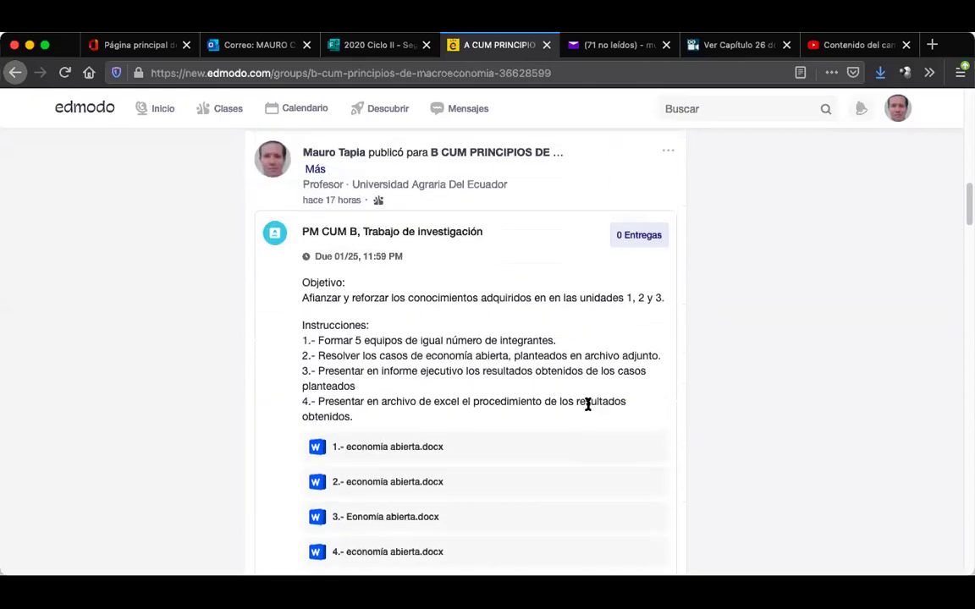
scroll(589, 404, "up", 17)
scroll(589, 409, "down", 5)
scroll(590, 409, "down", 20)
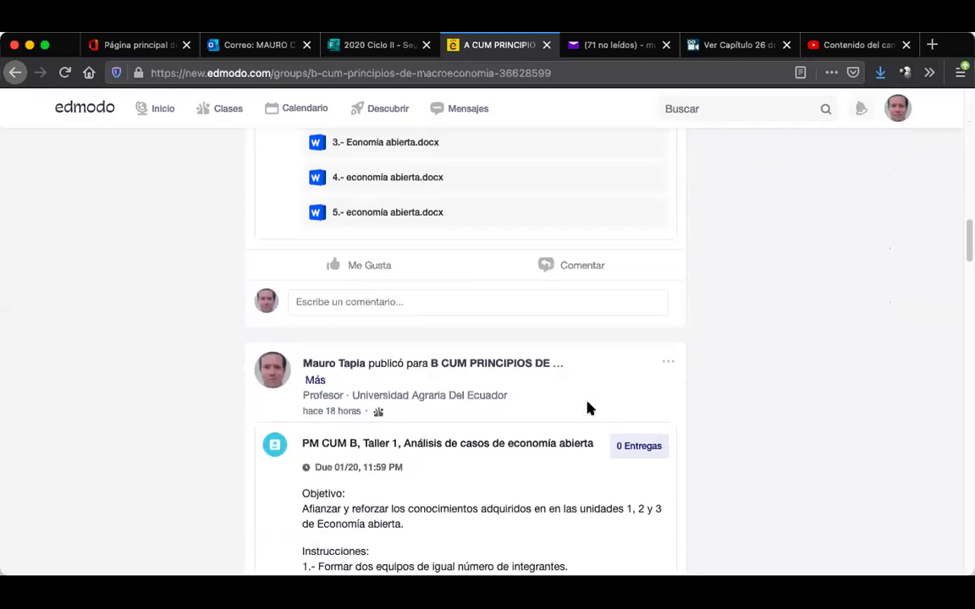
Step: View the post with the 11 de enero del 2021 class session links and return to the start of the class feed
scroll(590, 409, "down", 20)
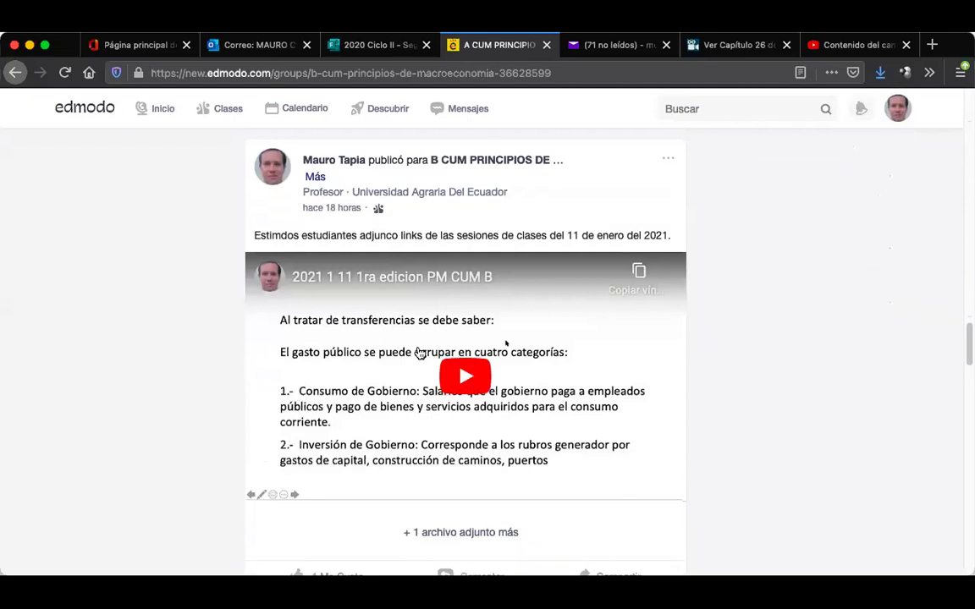
scroll(419, 353, "down", 4)
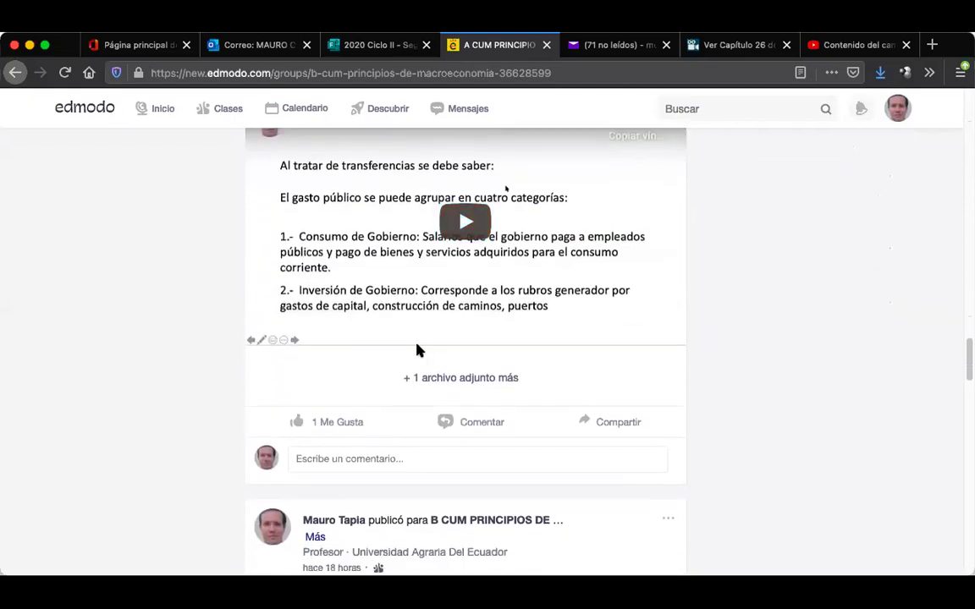
scroll(415, 348, "down", 3)
scroll(415, 348, "up", 20)
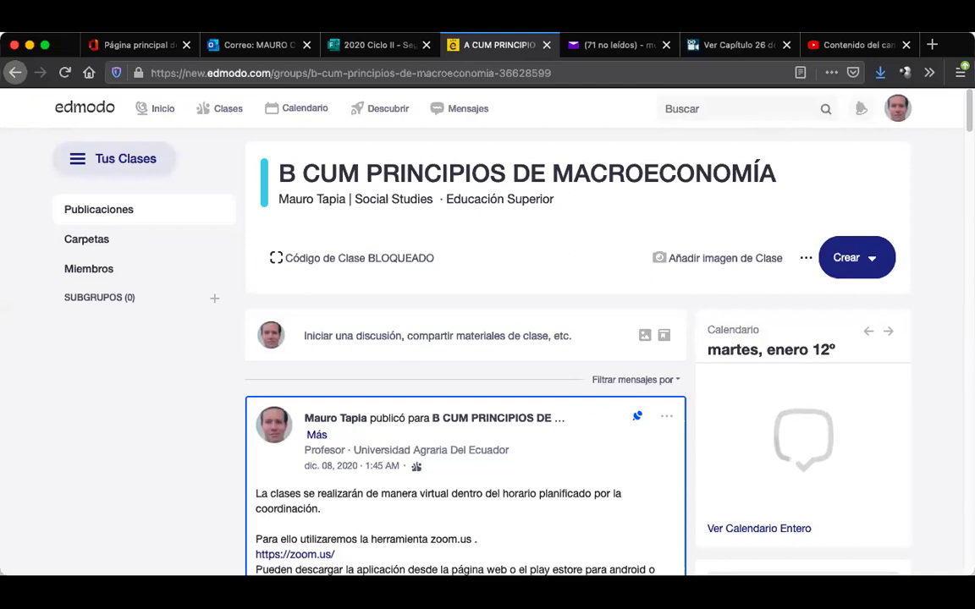
Step: Switch to the Semana 11 presentation in PowerPoint and look through its slides as far as El multiplicador keynesiano con intervención del Estado
key("super+Tab")
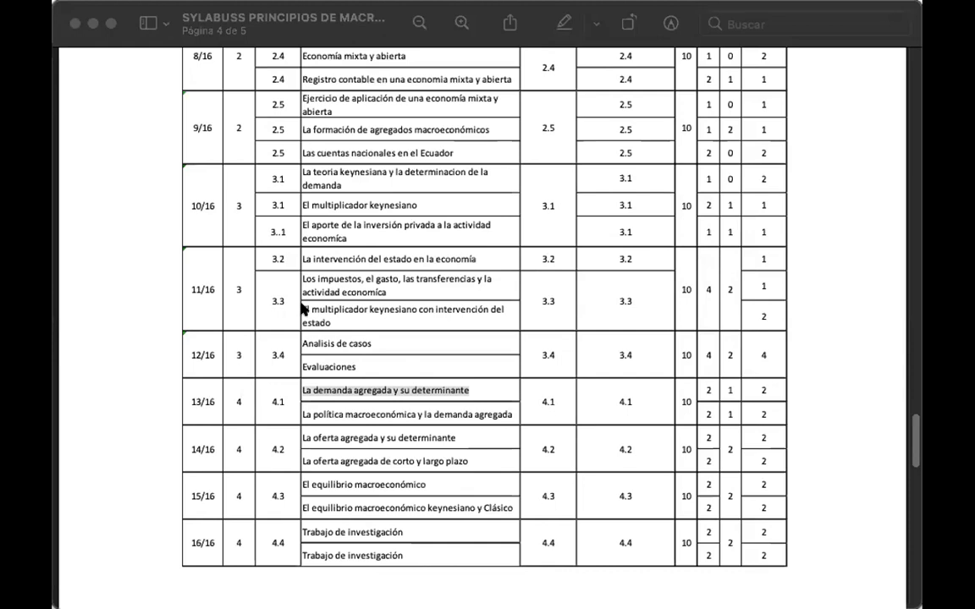
key("super+Tab")
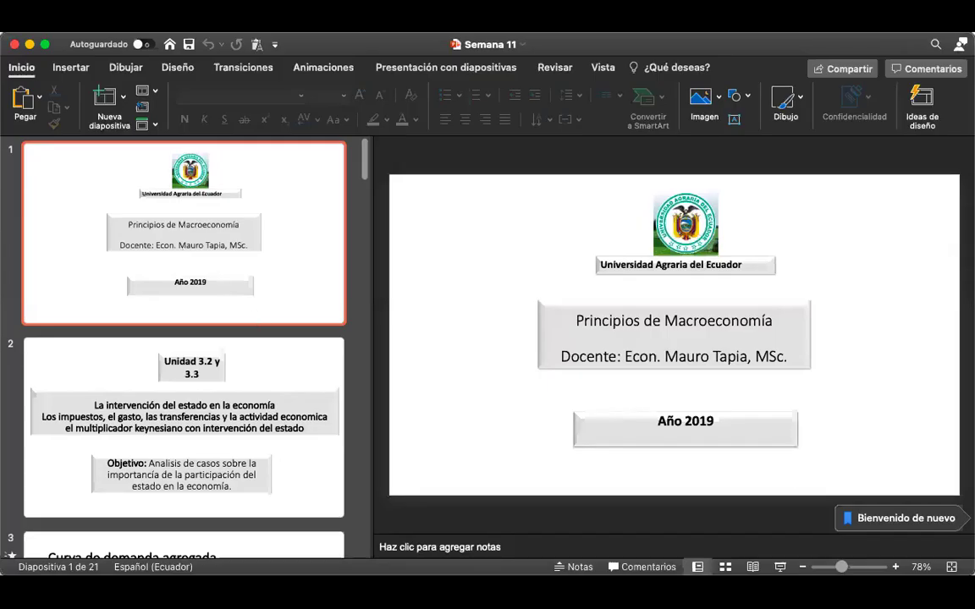
scroll(199, 440, "down", 5)
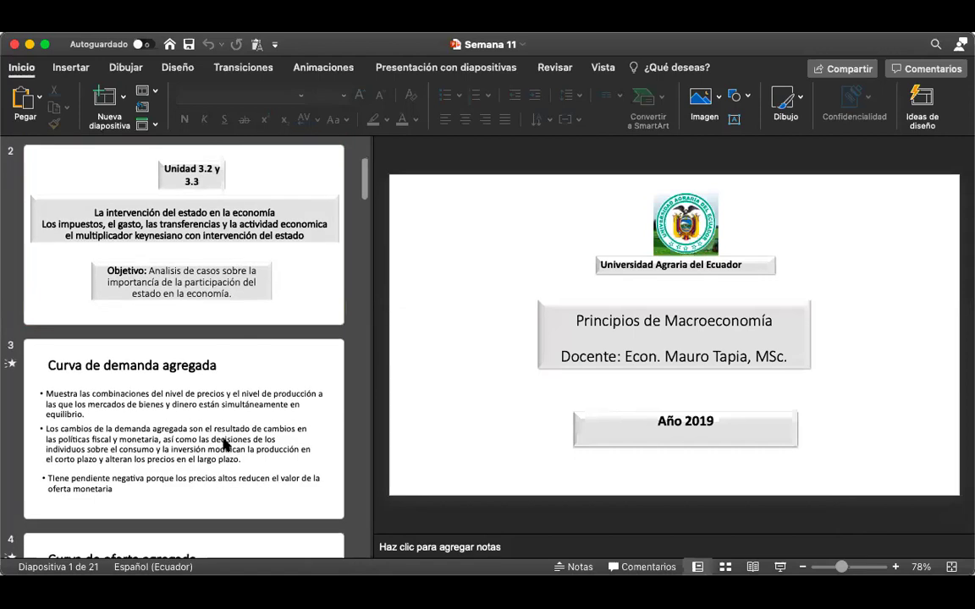
scroll(224, 440, "down", 5)
scroll(222, 439, "up", 10)
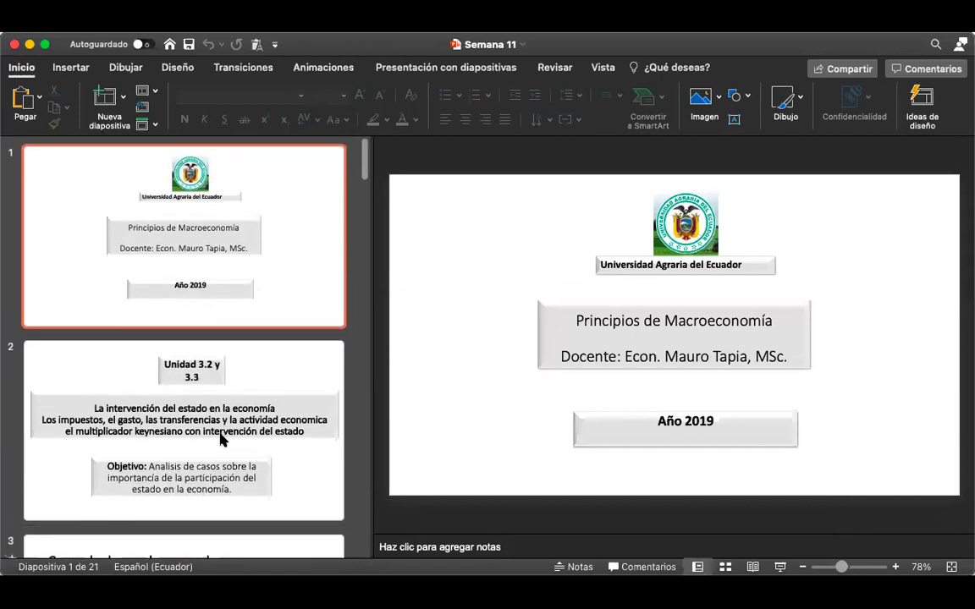
scroll(220, 439, "down", 5)
scroll(220, 439, "down", 3)
scroll(220, 439, "down", 15)
scroll(220, 436, "down", 20)
scroll(220, 435, "down", 6)
scroll(220, 436, "down", 8)
scroll(220, 436, "down", 5)
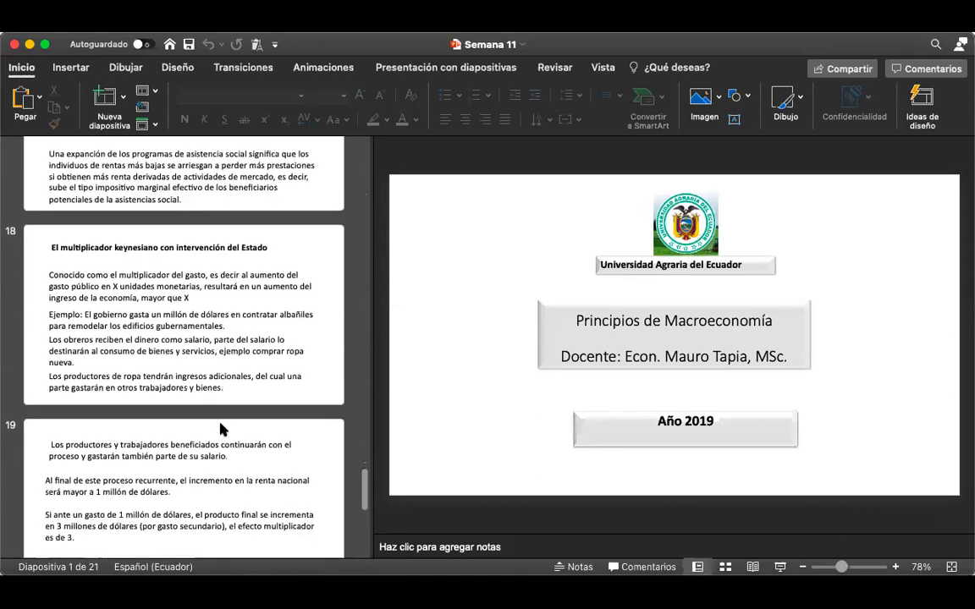
Step: Look through the remaining slides up to Críticas al multiplicador del gasto público and return to slide 20, Notas a considerar
scroll(220, 429, "down", 2)
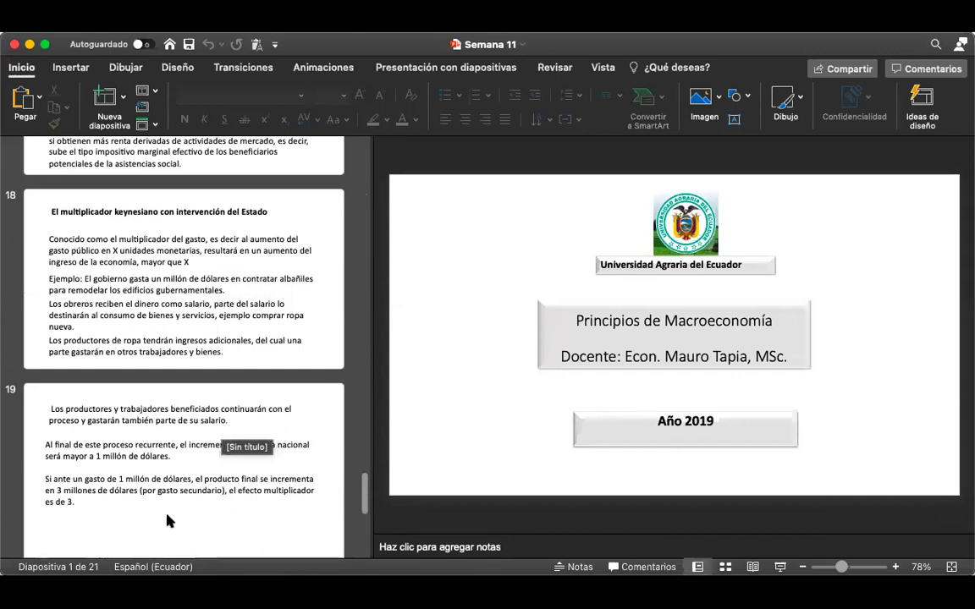
scroll(169, 499, "down", 10)
scroll(168, 521, "down", 5)
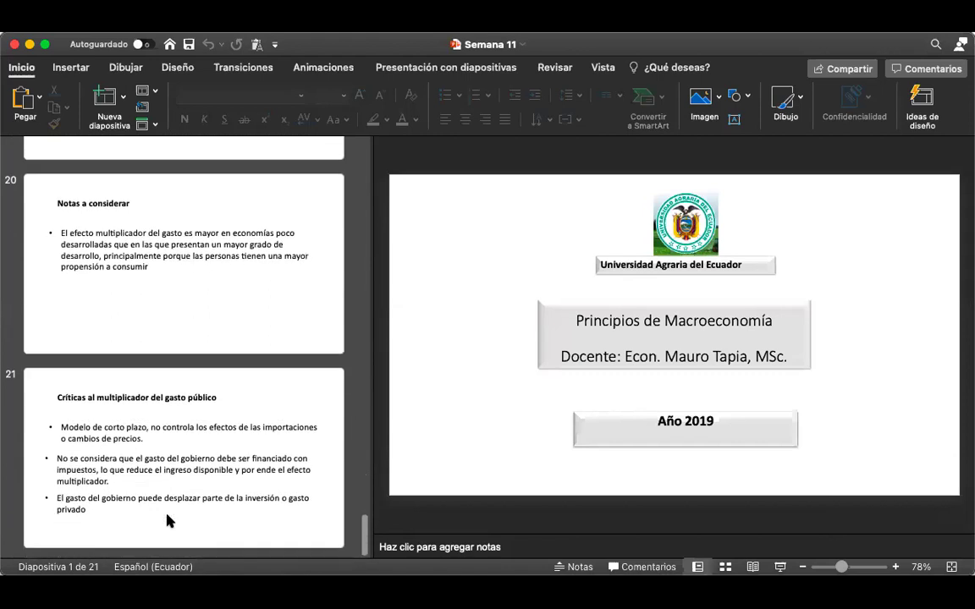
left_click(129, 493)
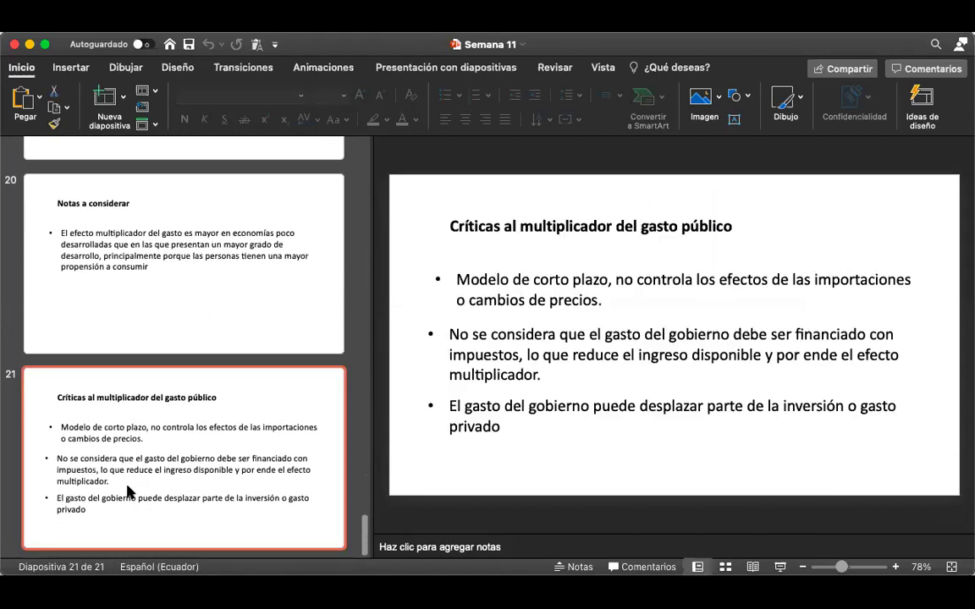
scroll(128, 492, "up", 7)
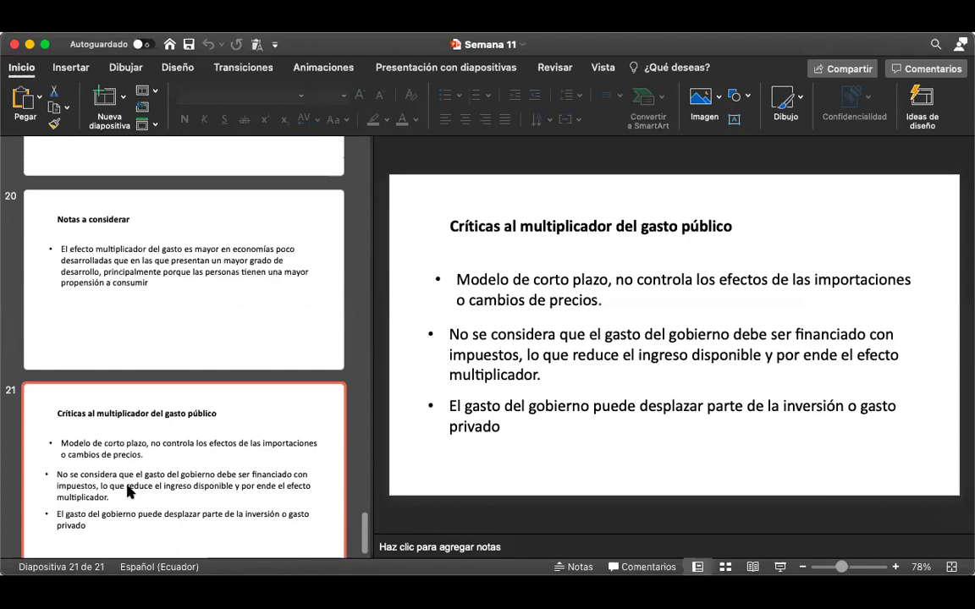
left_click(128, 492)
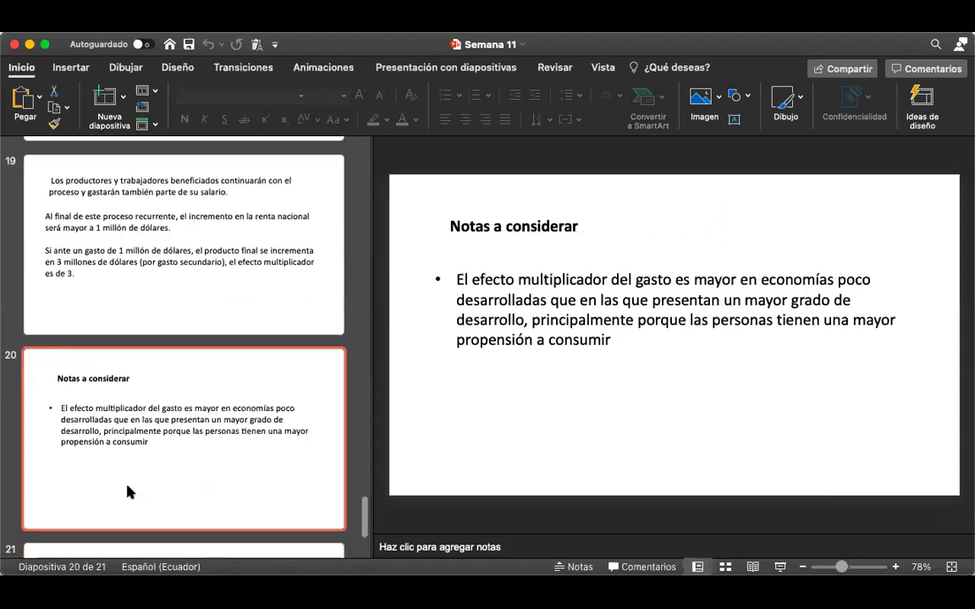
scroll(129, 492, "down", 7)
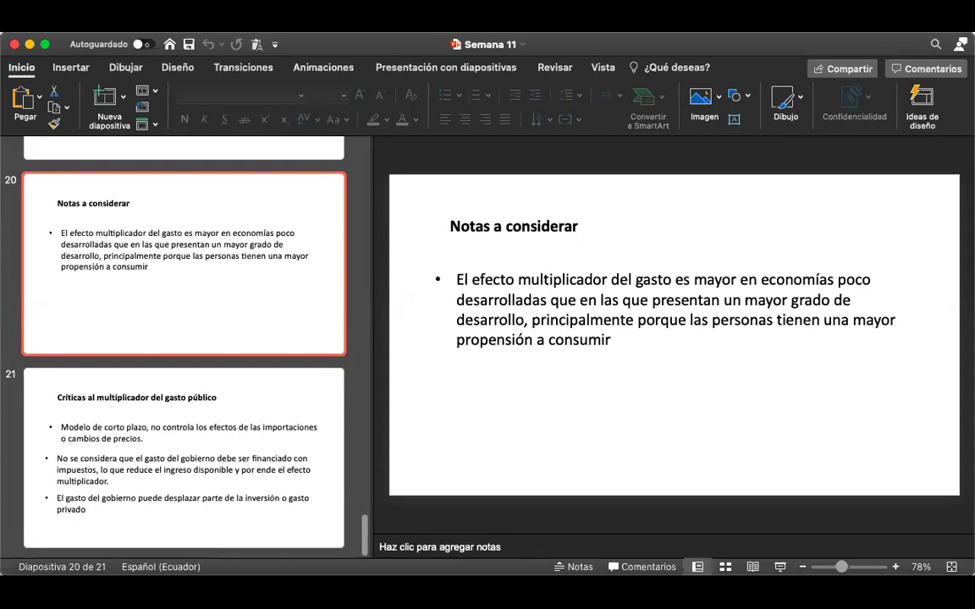
left_click(548, 339)
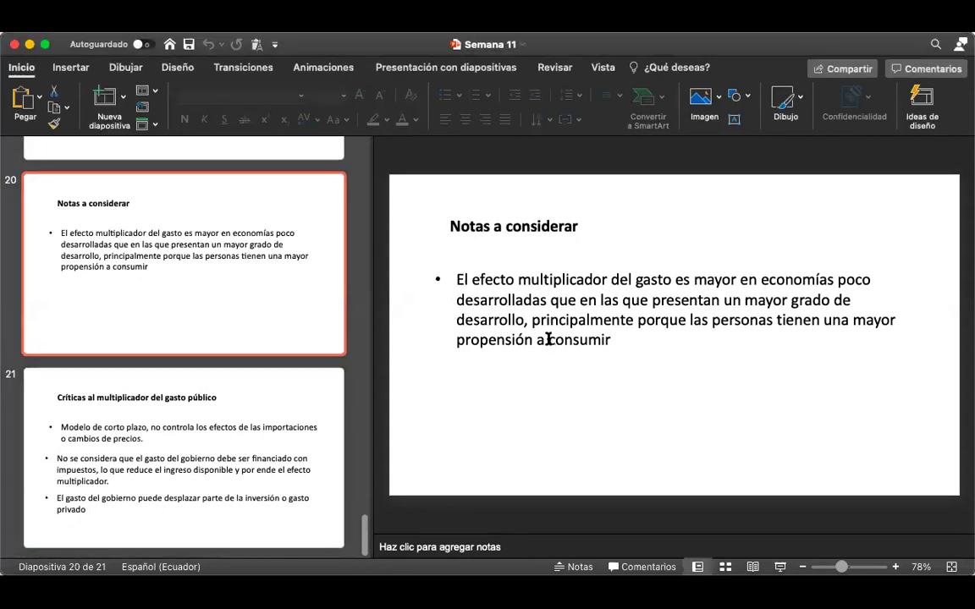